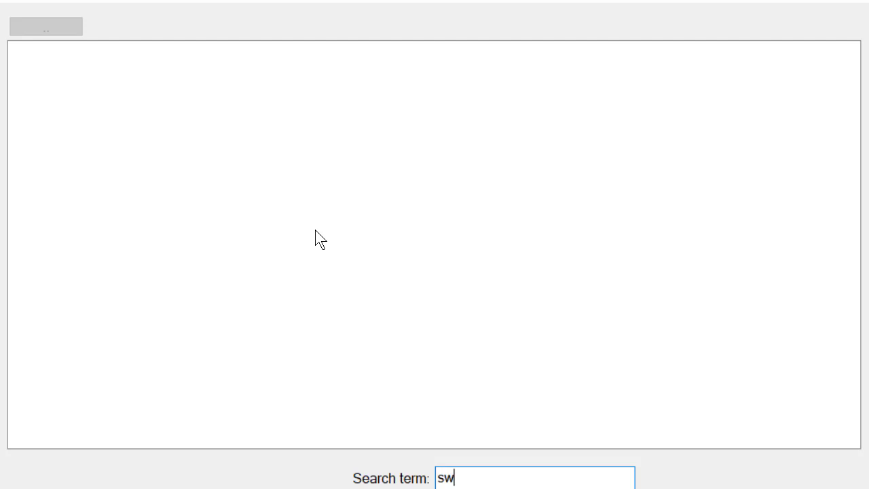
- Place the 'switch 3P' symbol near the top-left of the sheet
type("it")
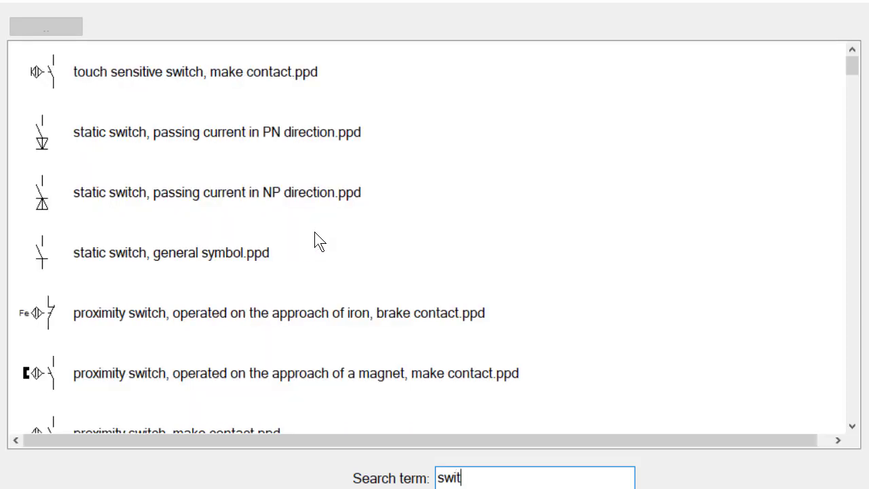
type("ch ")
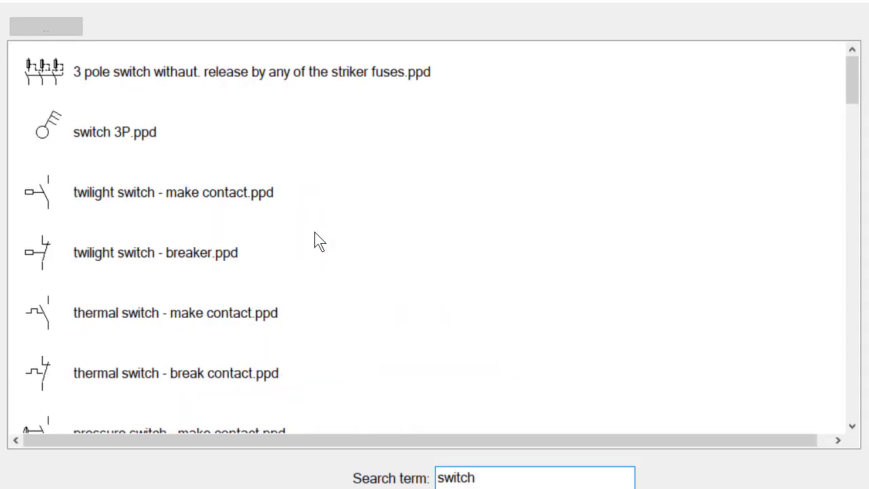
type("3")
double_click(222, 142)
left_click(224, 193)
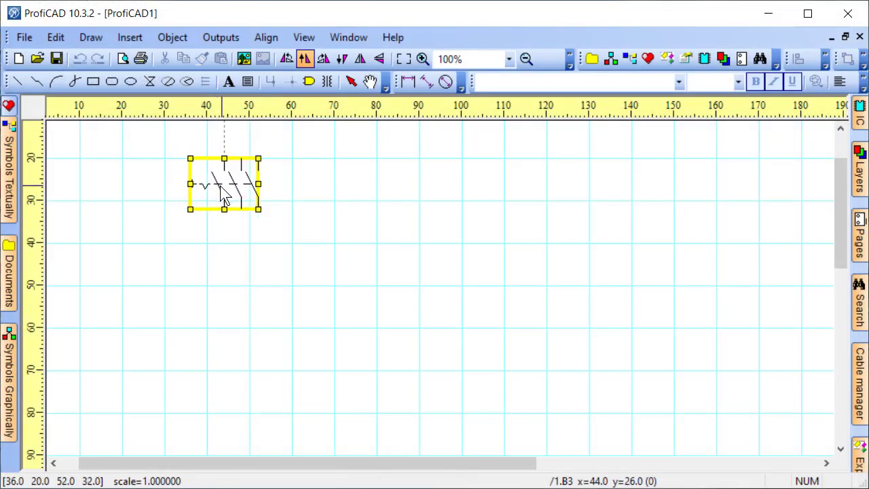
left_click_drag(224, 194, 190, 168)
left_click(230, 139)
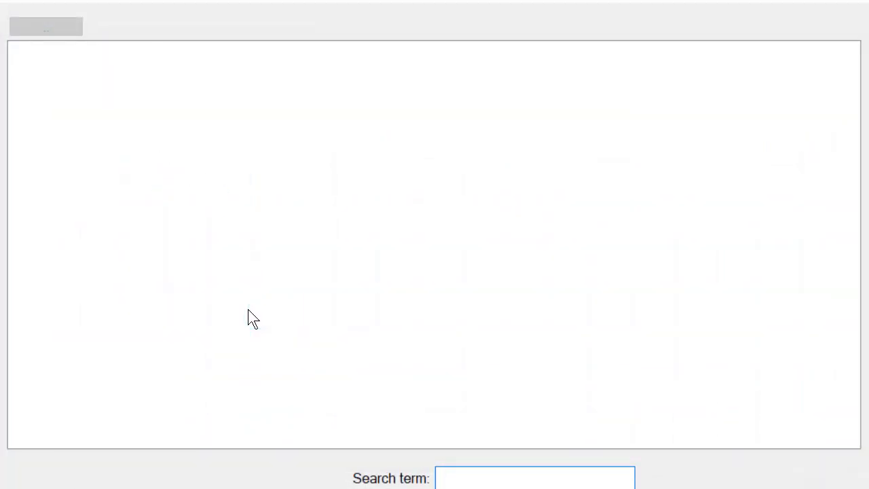
- Add the 1 2 3 PE terminal strip below the switch and the 3-phase squirrel cage motor beneath it
type("termina")
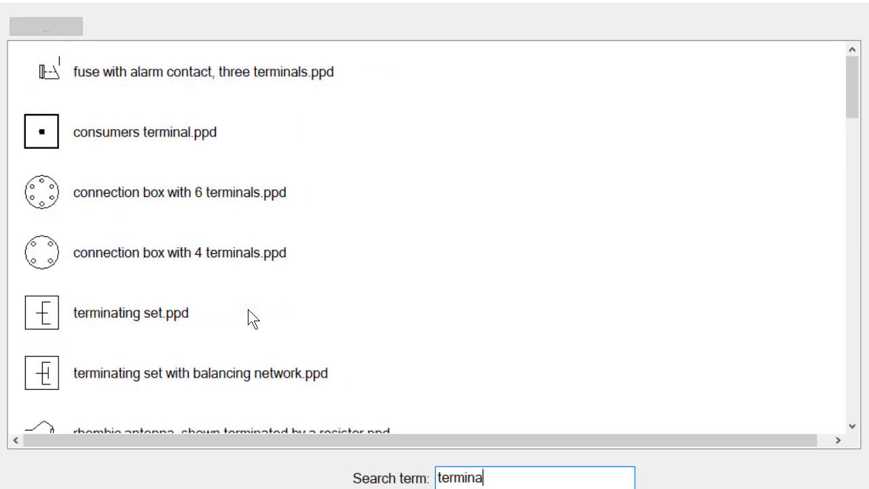
type("l st")
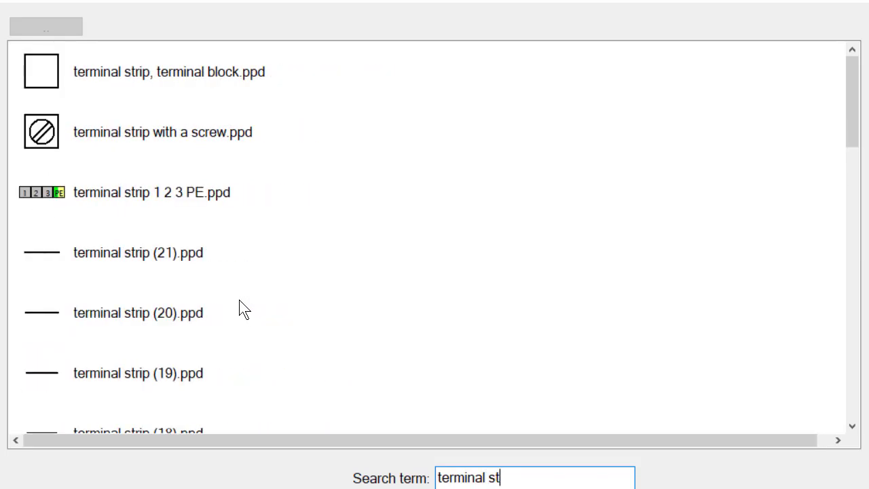
mouse_move(151, 196)
left_mouse_down()
mouse_move(178, 314)
mouse_move(224, 294)
left_mouse_up()
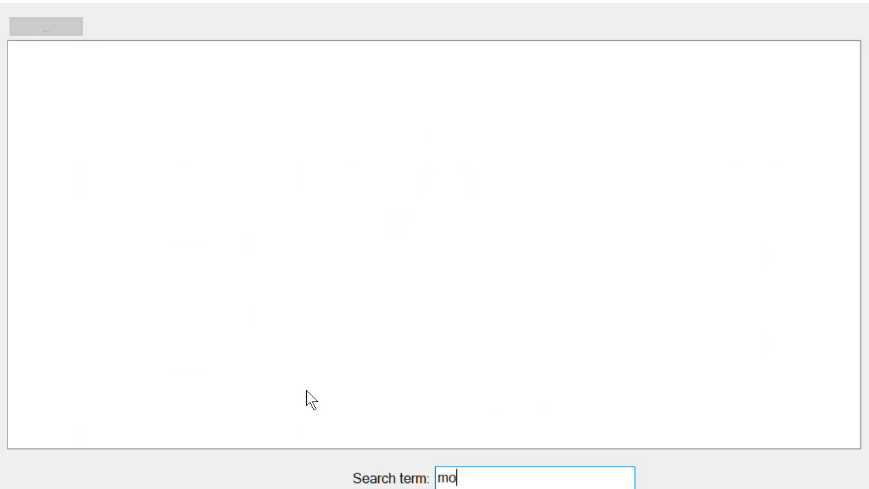
type("tor")
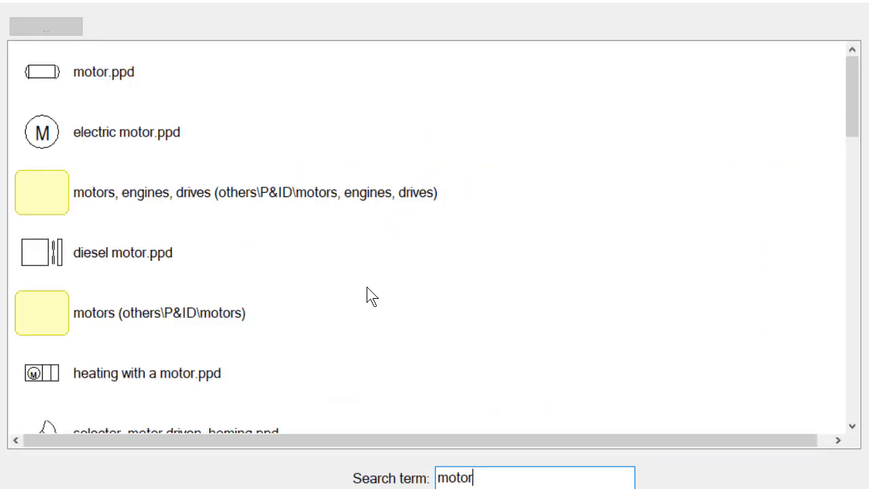
scroll(367, 295, "down", 10)
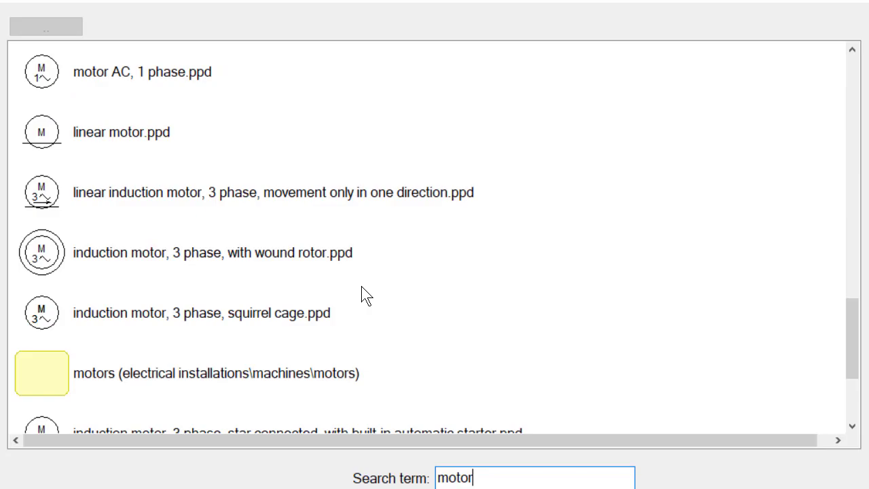
left_click(272, 311)
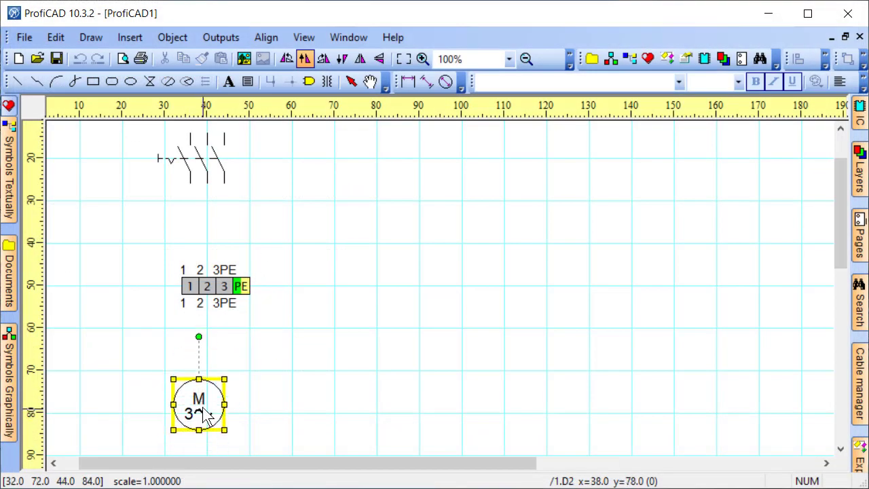
left_click_drag(204, 410, 397, 375)
key("Escape")
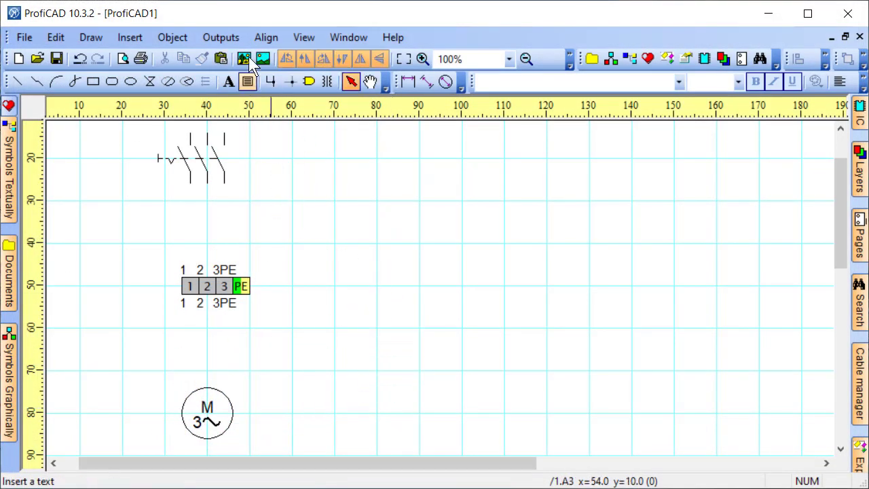
- Change the three-pole switch's reference text from 1 to K1 in its properties
right_click(199, 163)
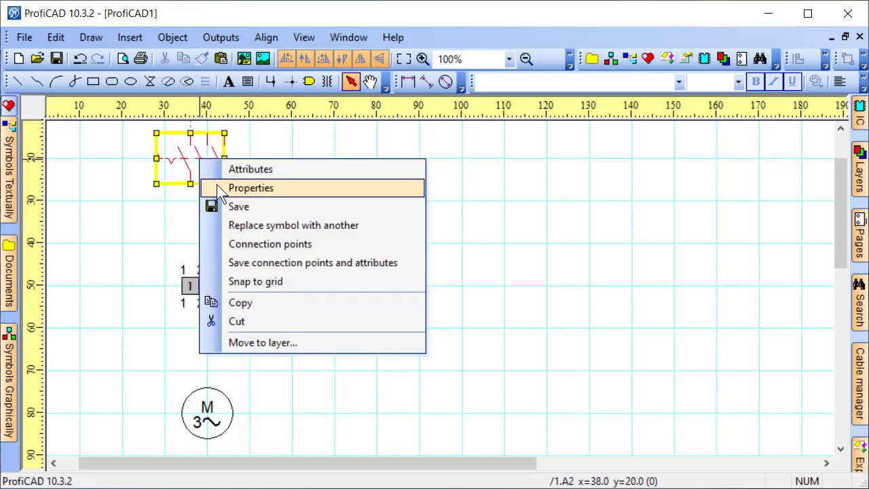
left_click(219, 188)
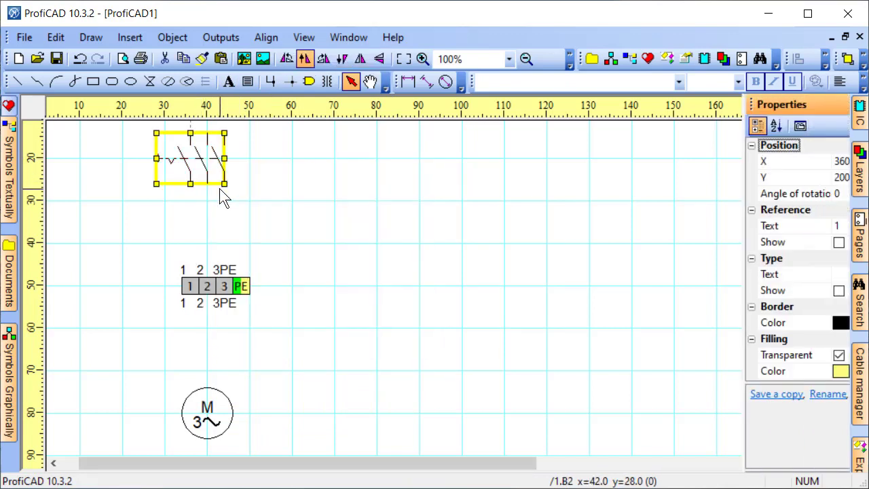
left_click(788, 225)
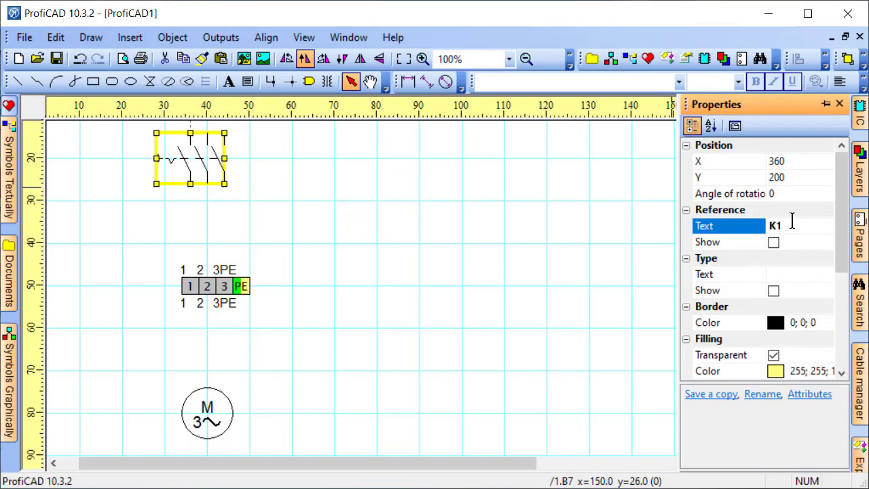
left_click(417, 219)
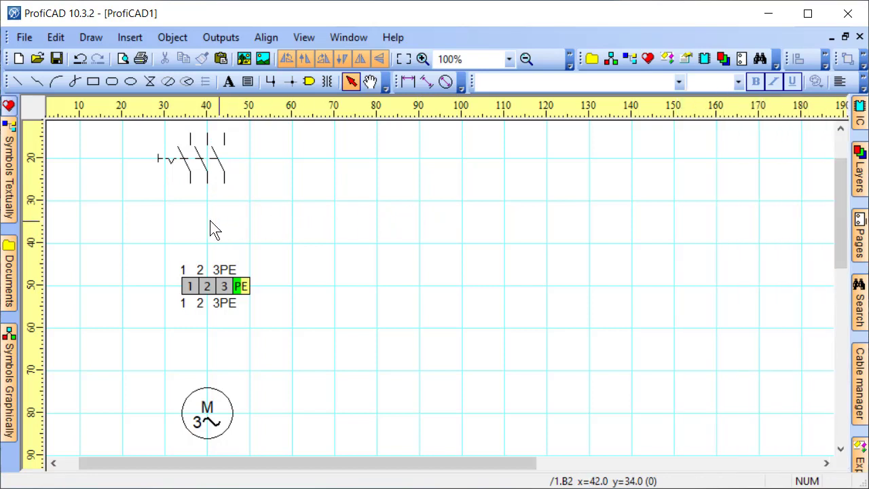
- Wire the switch's three outlets to terminals 1, 2, 3 and run a fourth wire to PE
key("w")
left_click(191, 183)
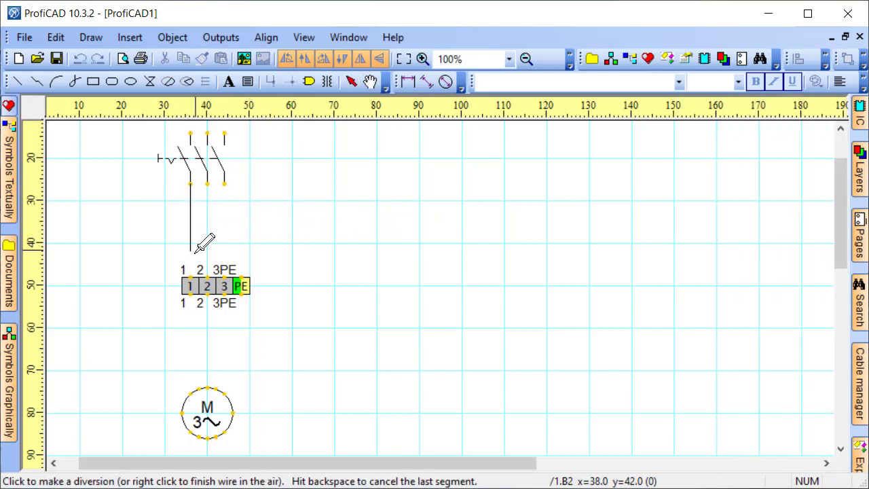
left_click(190, 278)
left_click(207, 183)
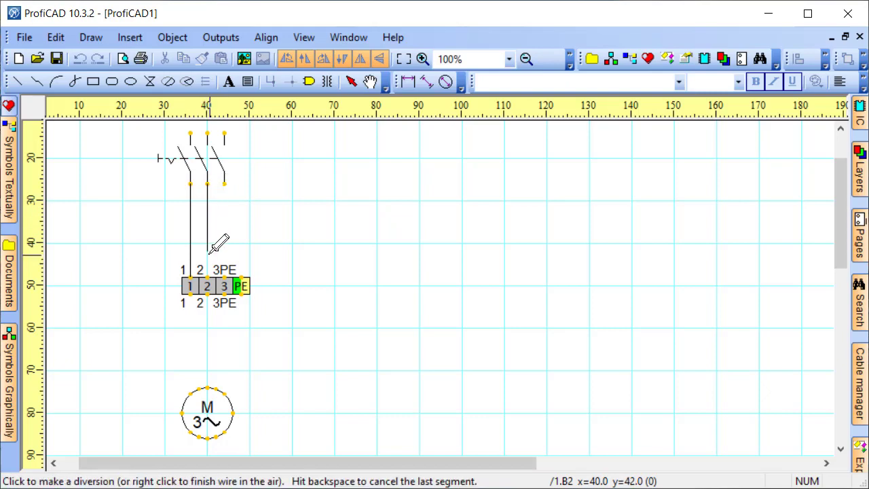
left_click(207, 279)
left_click(224, 183)
left_click(224, 278)
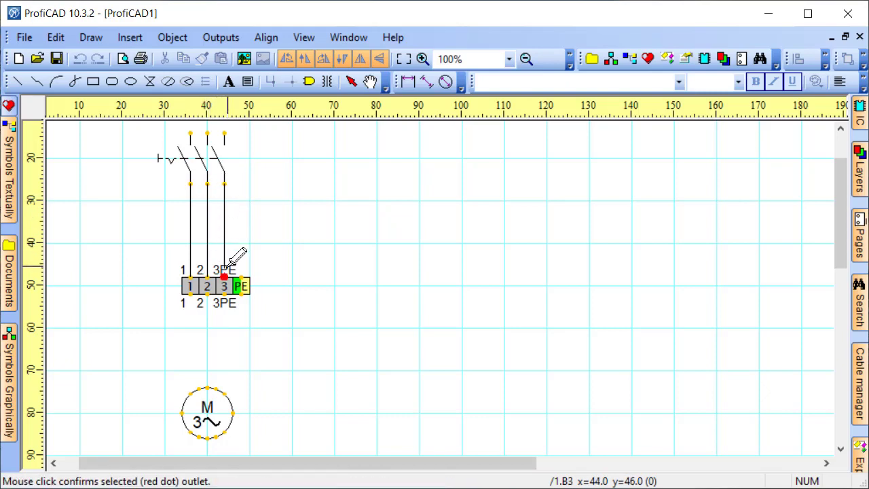
scroll(240, 123, "up", 2)
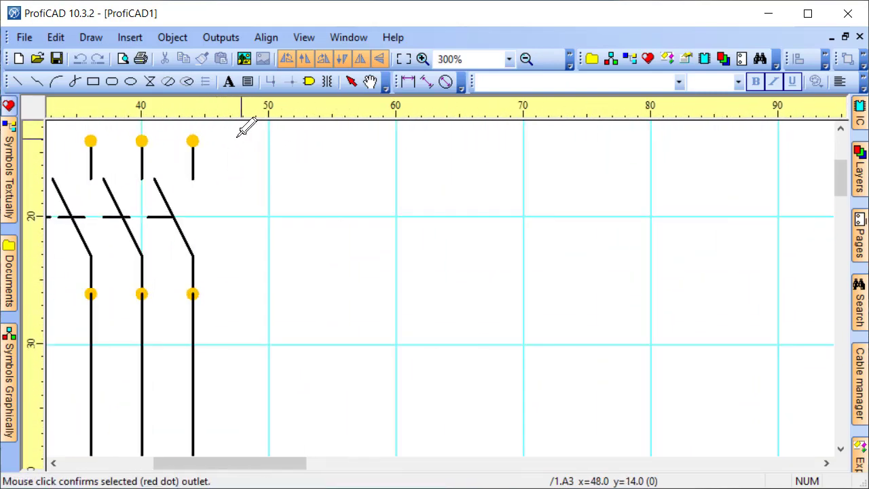
left_click(242, 139)
scroll(243, 381, "down", 3)
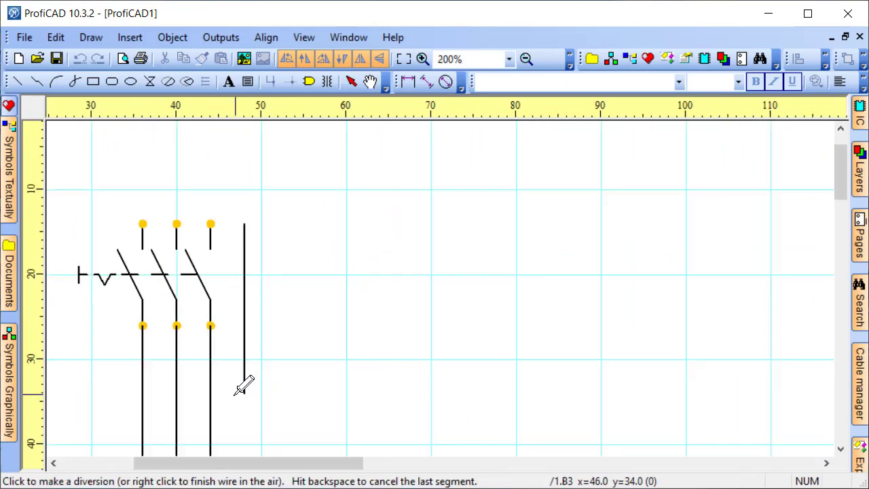
left_click(264, 347)
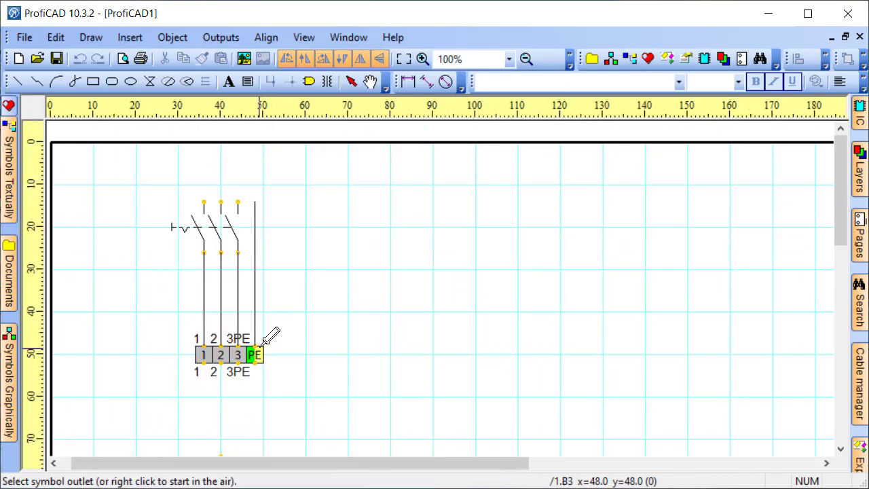
scroll(250, 370, "down", 2)
scroll(250, 324, "up", 2)
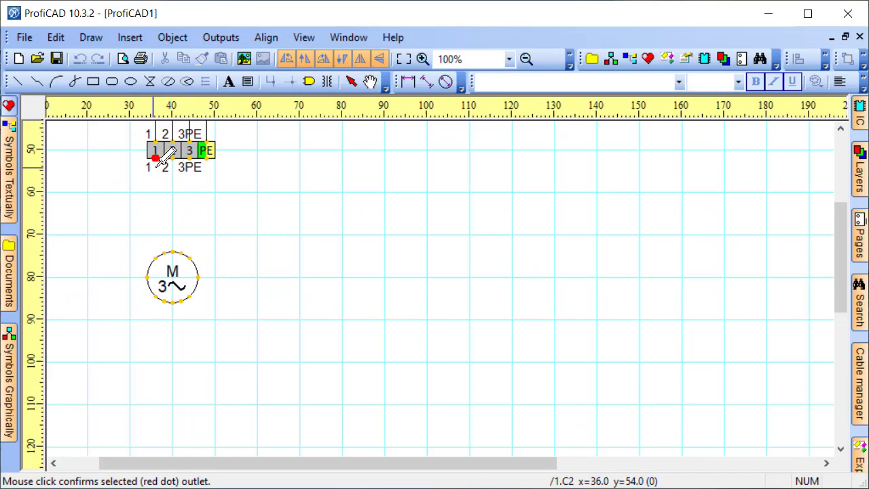
scroll(156, 156, "up", 1)
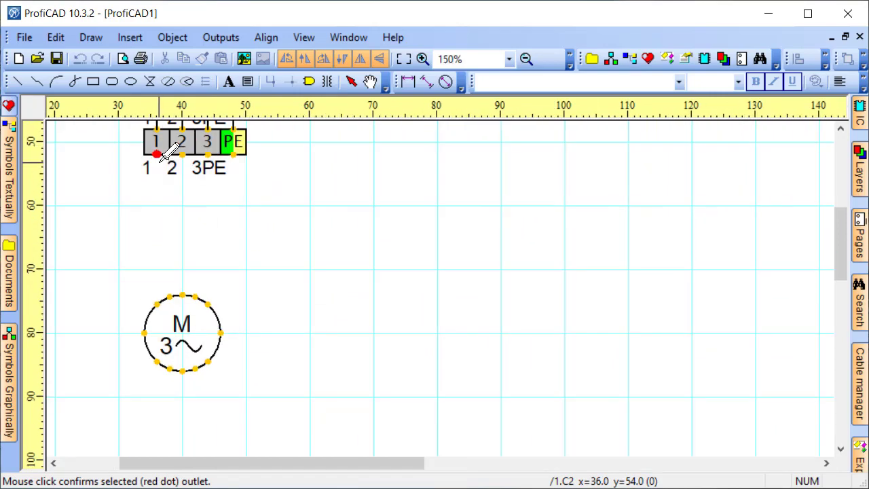
- Wire terminals 1, 2, 3 down to the motor, and PE with a corner to its right-hand outlet
left_click(156, 154)
left_click(156, 303)
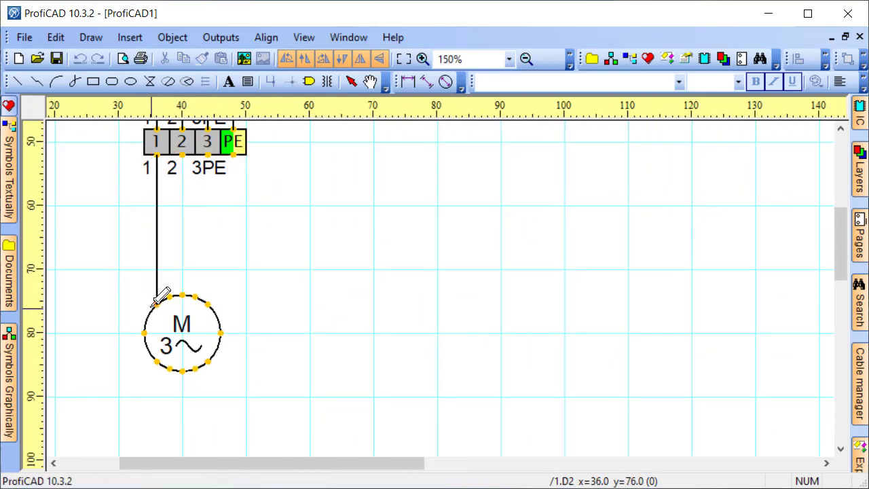
left_click(182, 154)
left_click(182, 294)
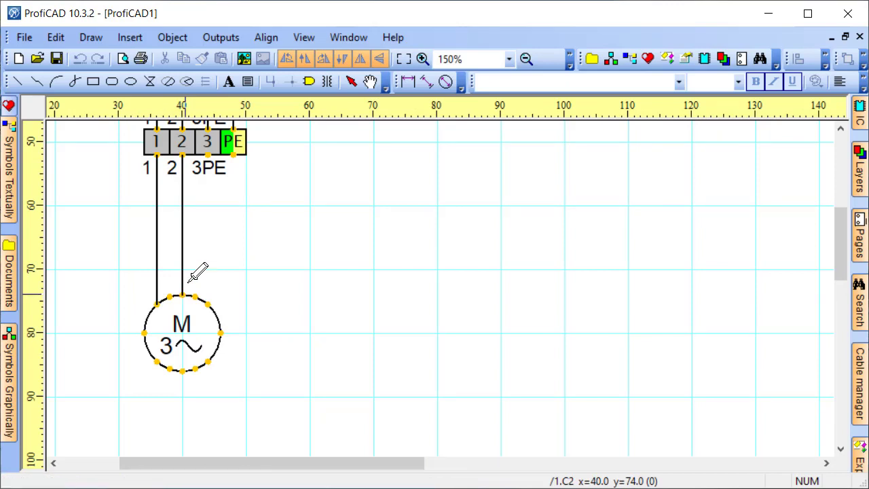
left_click(207, 155)
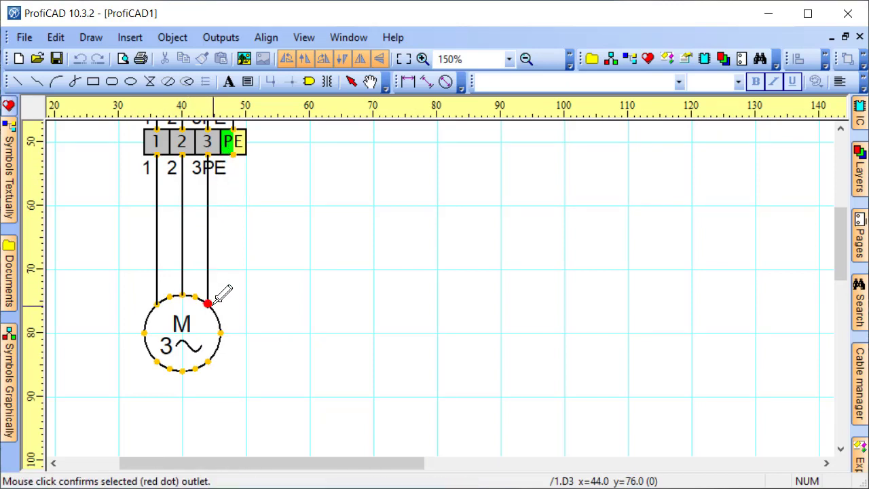
left_click(207, 303)
left_click(234, 155)
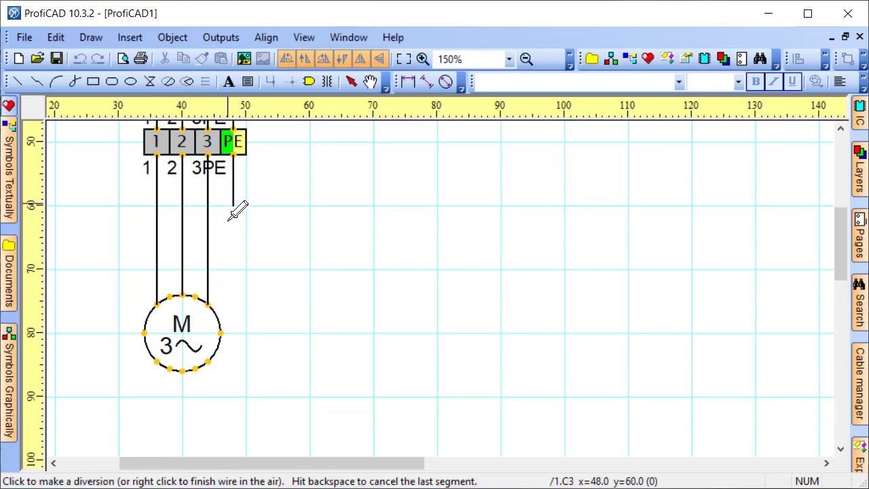
scroll(243, 277, "up", 1)
left_click(234, 352)
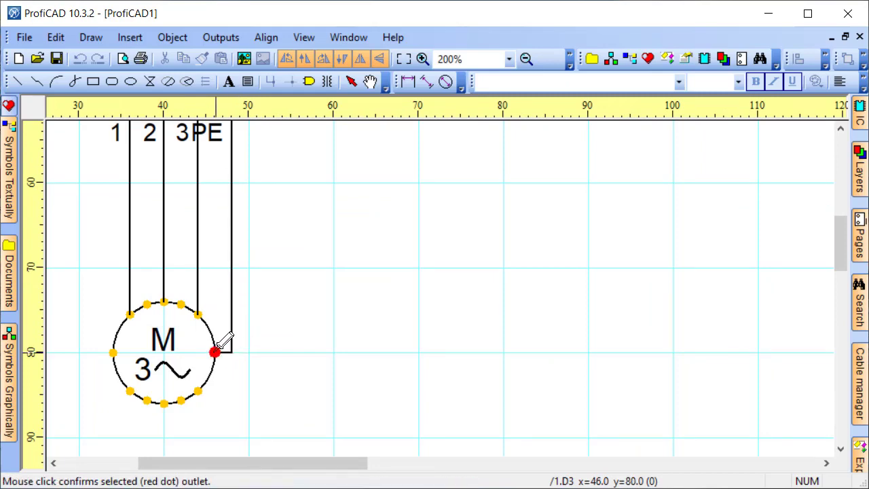
left_click(214, 351)
scroll(342, 363, "down", 3)
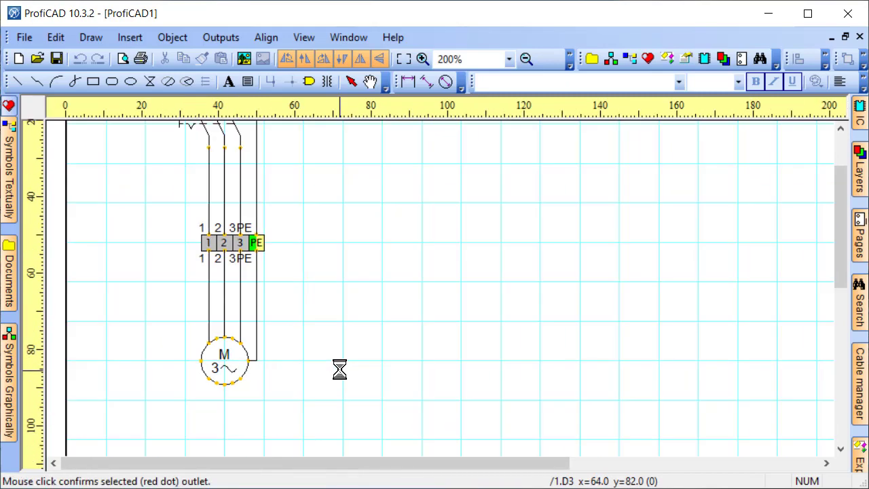
scroll(140, 253, "up", 1)
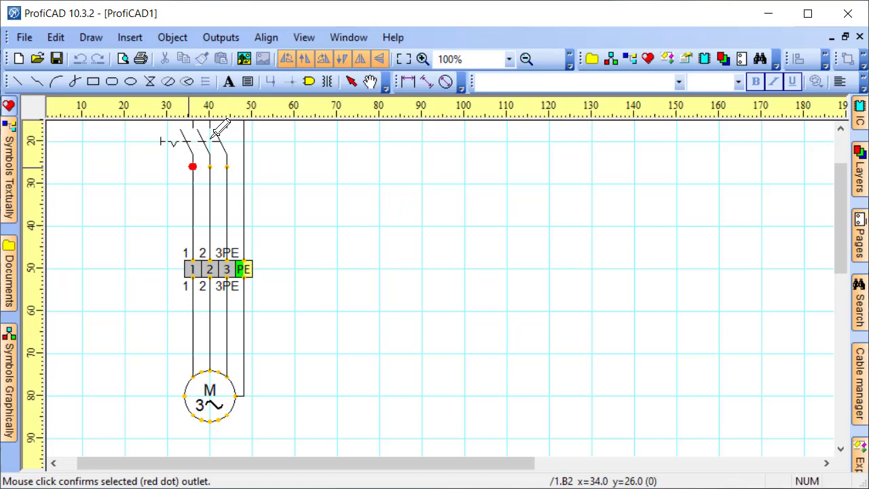
key("Escape")
- Apply the green-yellow dashed PEN permanent style to both PE wire segments
left_click(243, 333)
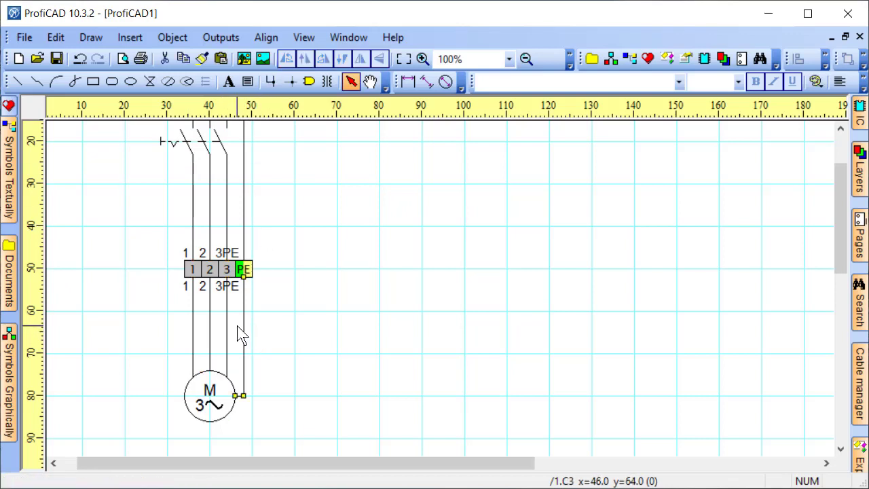
left_click(244, 219, "shift")
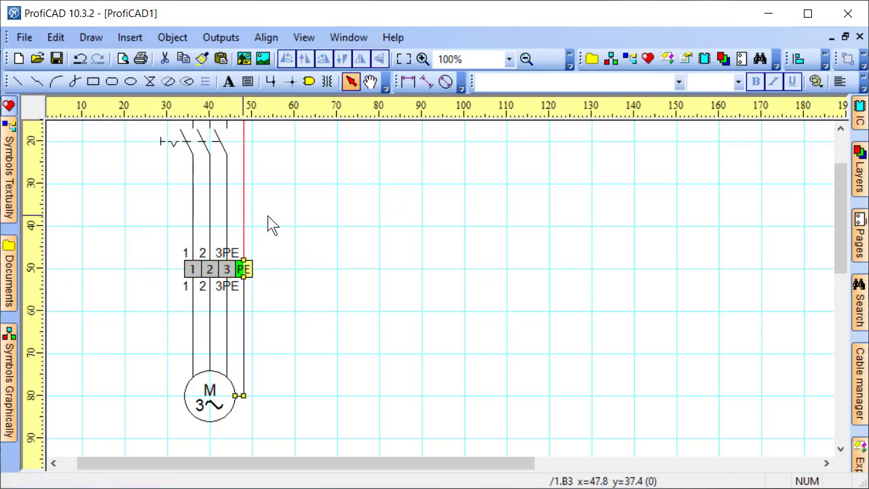
left_click(57, 37)
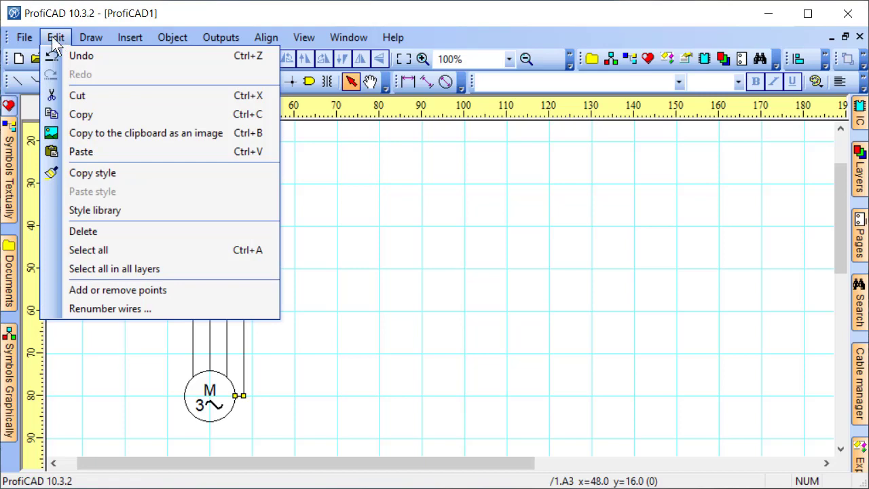
left_click(99, 210)
left_click(305, 95)
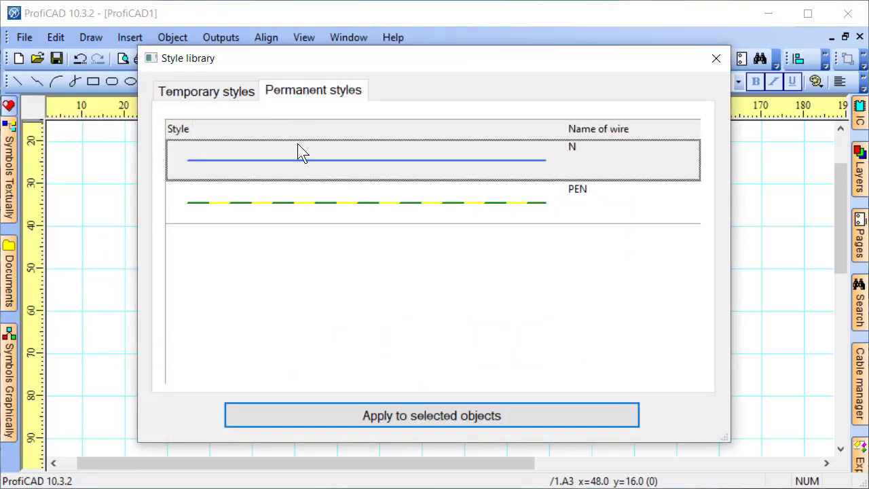
double_click(288, 201)
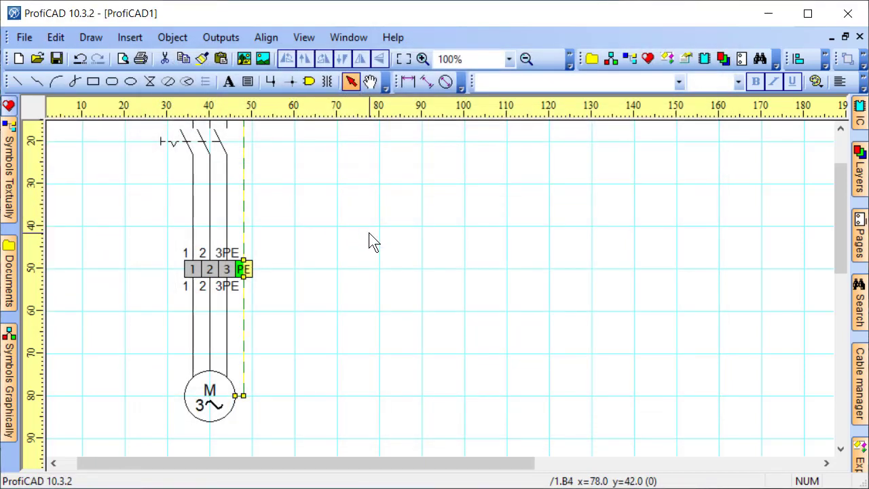
- Unselect all eight 1, 2, 3, PE connection-point labels of the terminal block
right_click(247, 270)
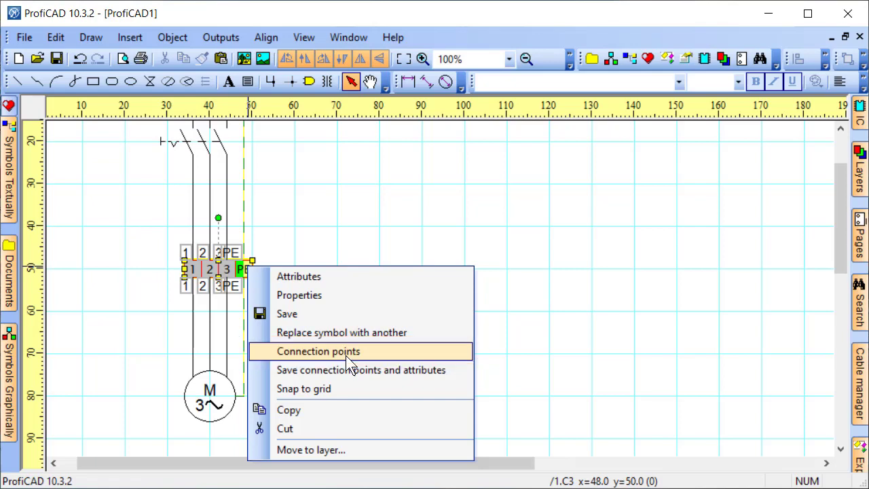
left_click(346, 355)
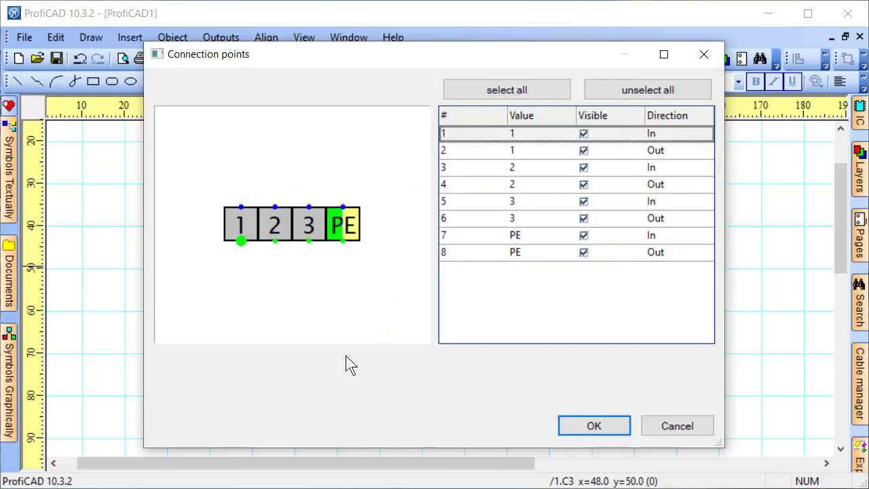
left_click(692, 88)
- Confirm the hidden labels and lay a cable across the four wires above the terminal block
left_click(579, 421)
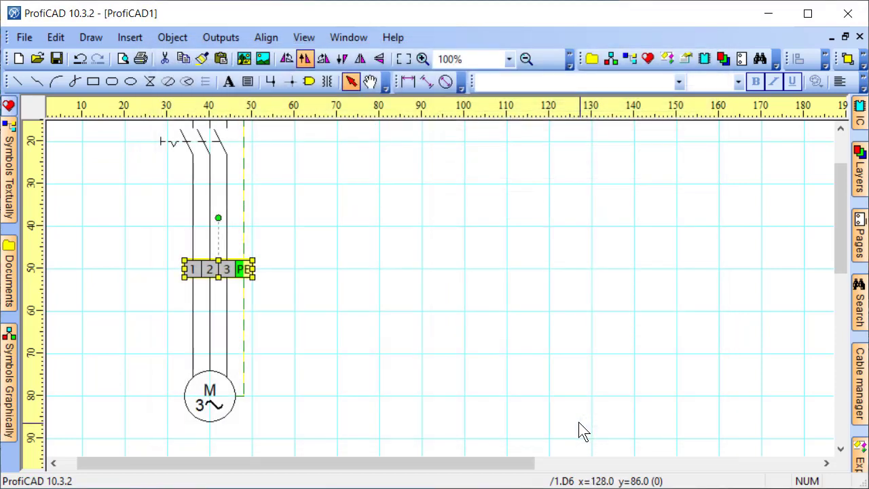
left_click(342, 349)
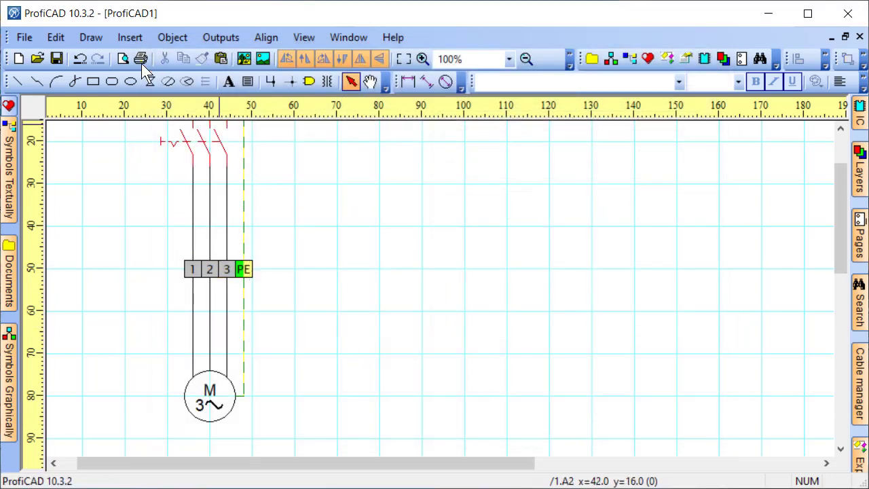
left_click(135, 39)
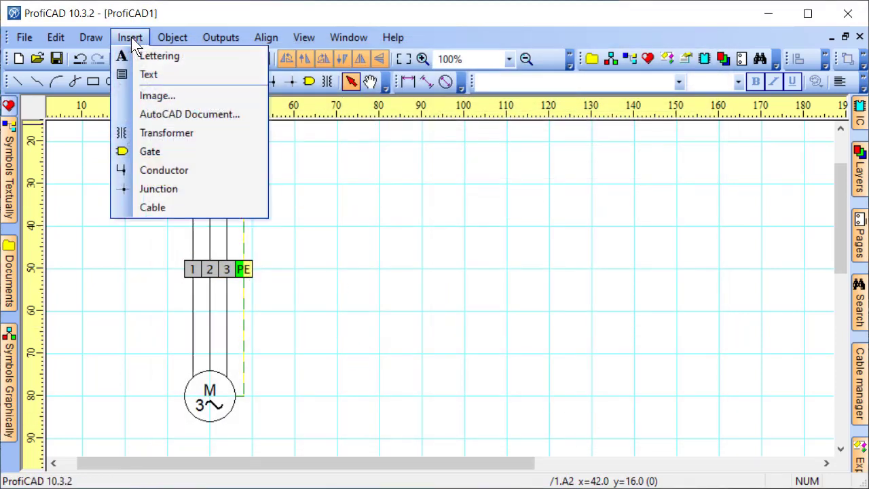
left_click(150, 205)
left_click_drag(123, 201, 313, 202)
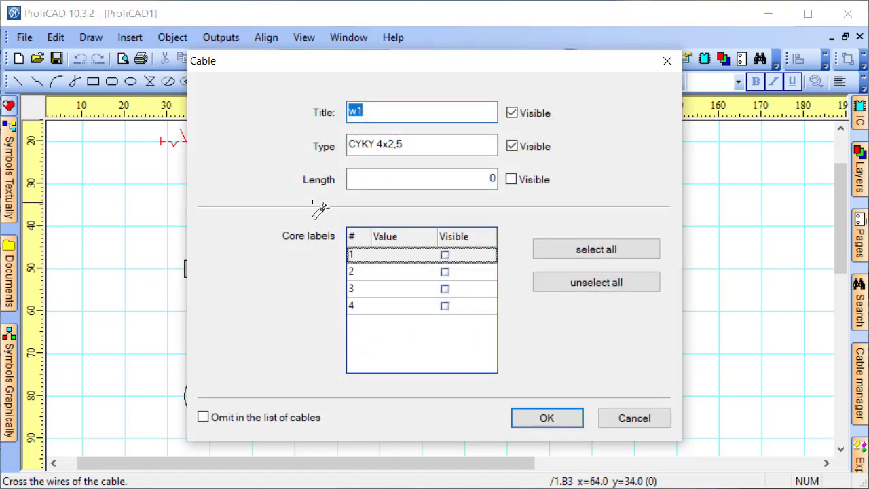
- Label cable w1's cores a, b, c, d and make all core labels visible
left_click(403, 253)
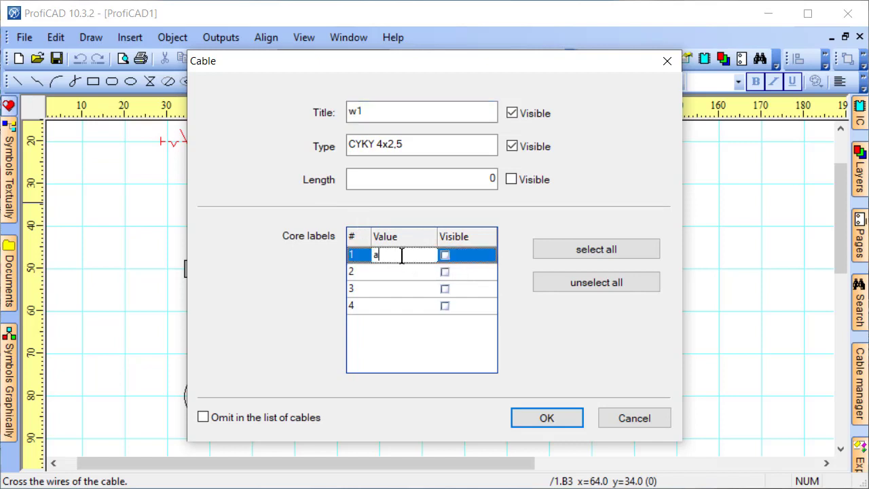
left_click(402, 271)
type("b")
left_click(402, 288)
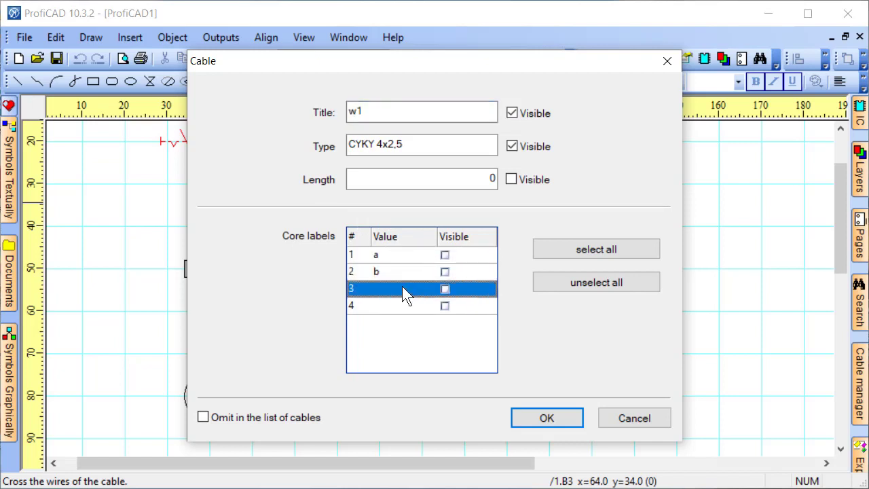
left_click(396, 307)
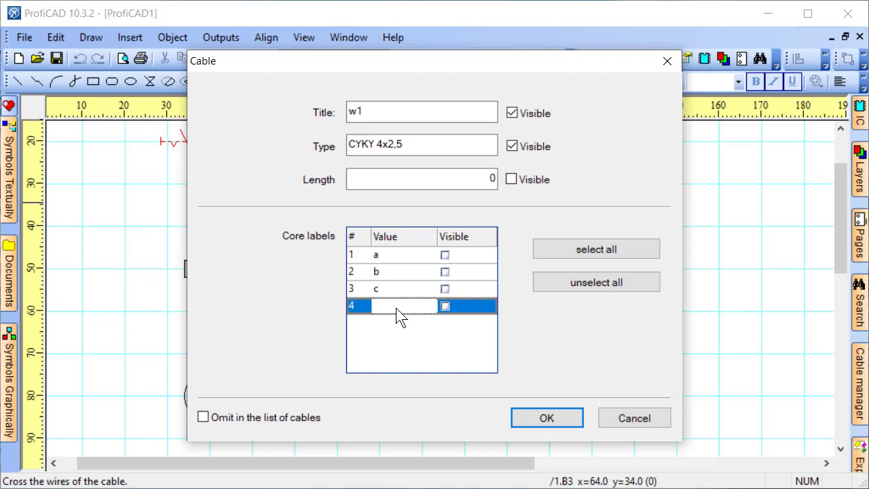
left_click(641, 245)
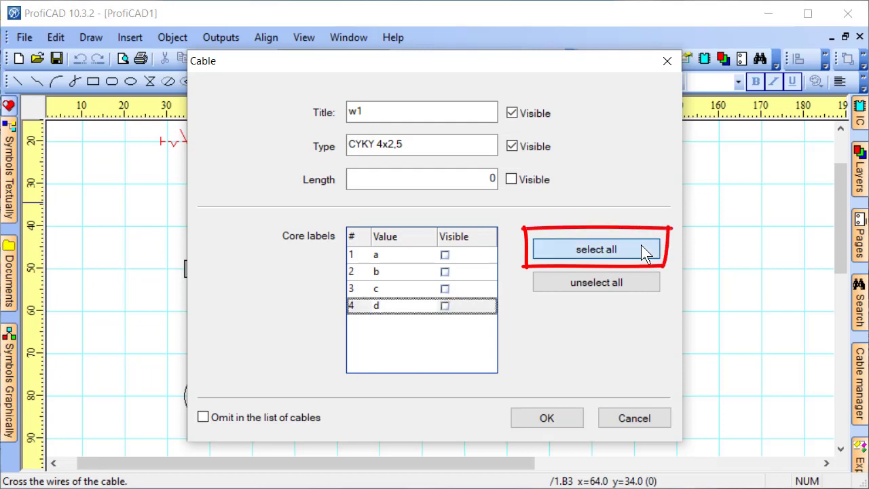
left_click(546, 418)
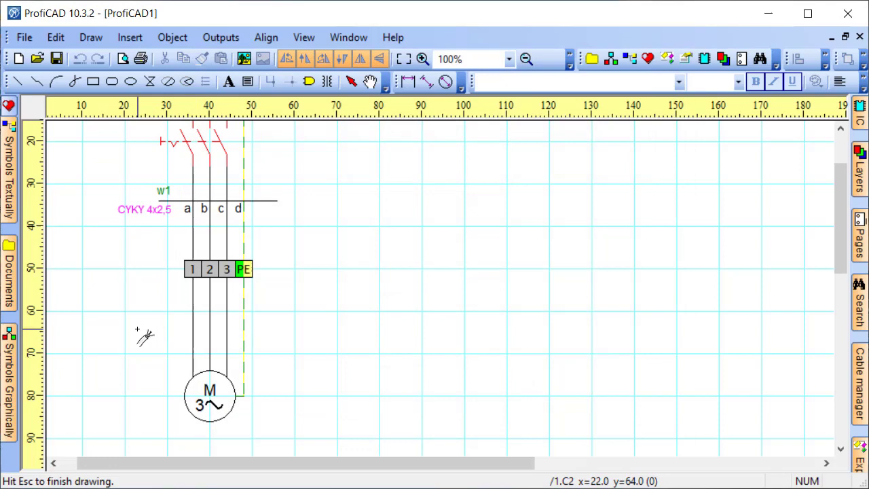
- Lay cable w2 across the wires below the terminal block, with cores a–d labelled and shown
left_click_drag(137, 330, 293, 327)
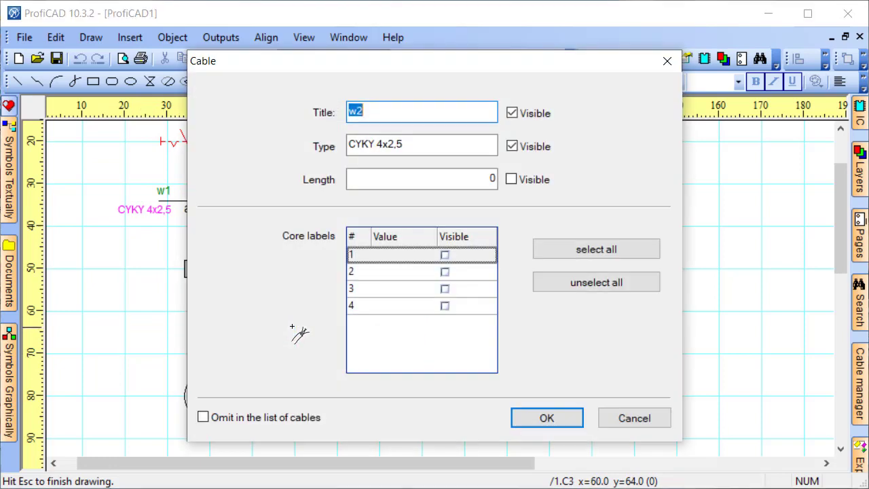
left_click(402, 255)
type("a")
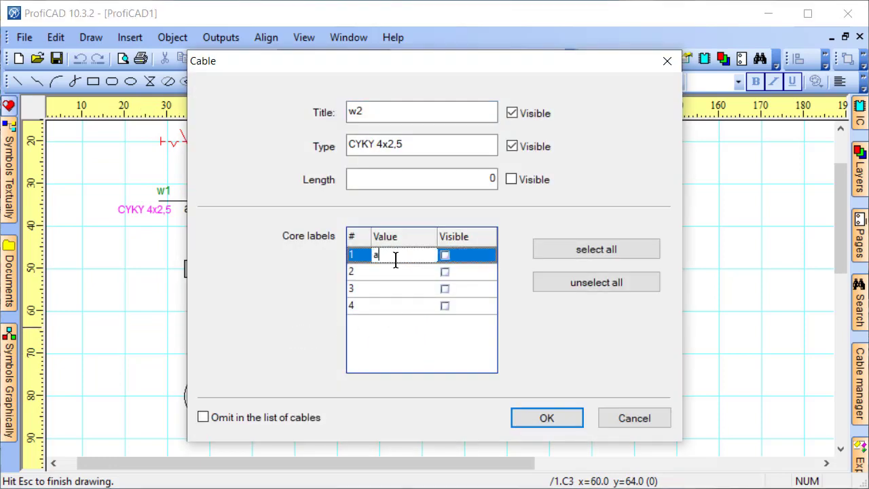
left_click(391, 272)
type("b")
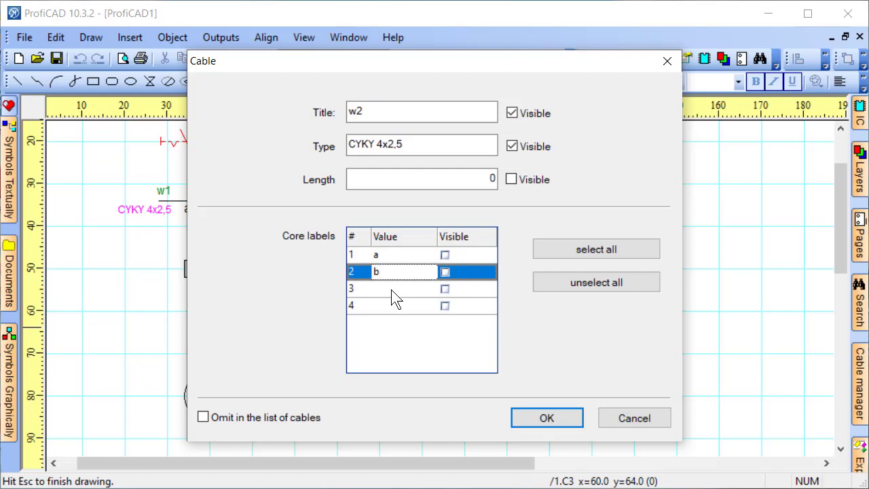
left_click(391, 290)
type("c")
left_click(393, 306)
type("d")
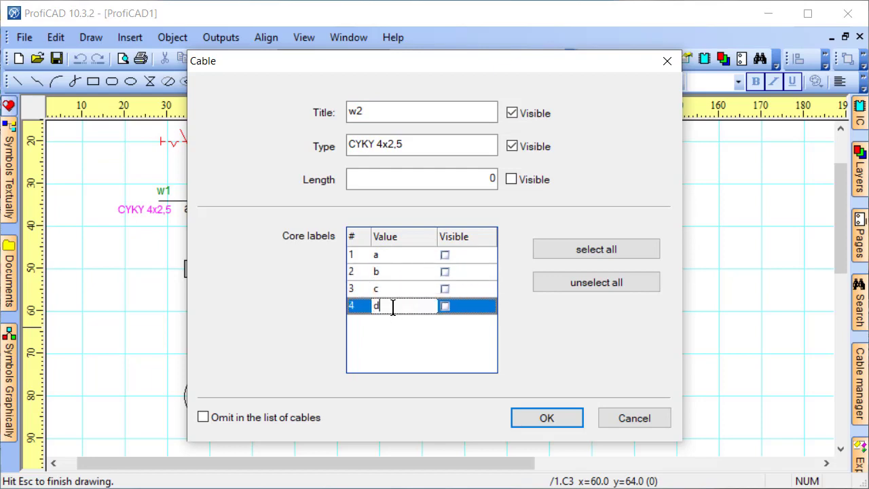
left_click(621, 251)
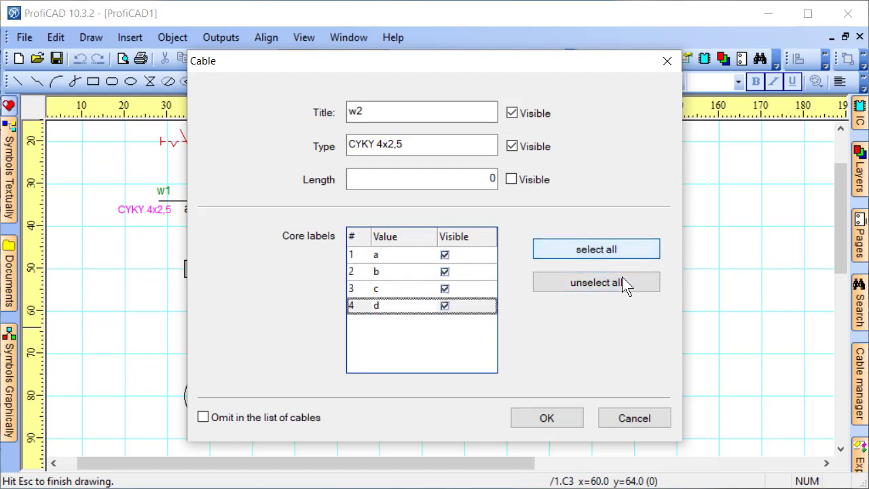
left_click(555, 426)
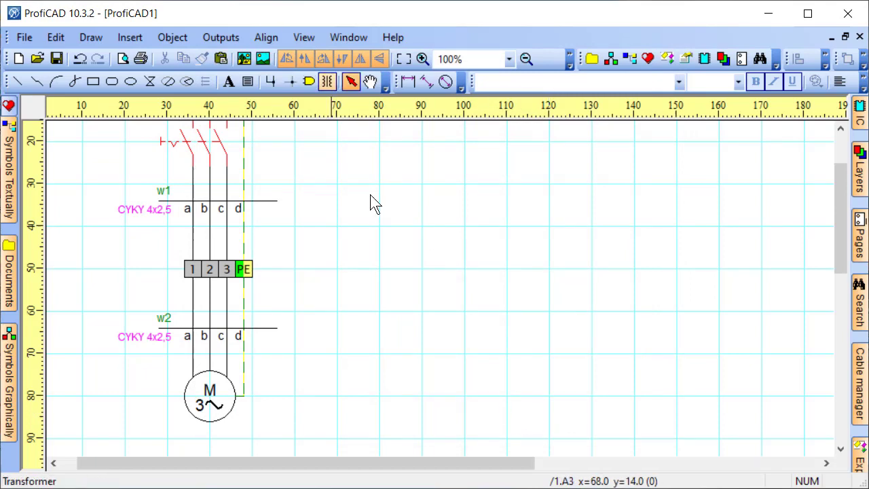
- Copy the whole motor circuit to the right, creating cables w3 and w4, then deselect it
scroll(400, 287, "down", 1, "ctrl")
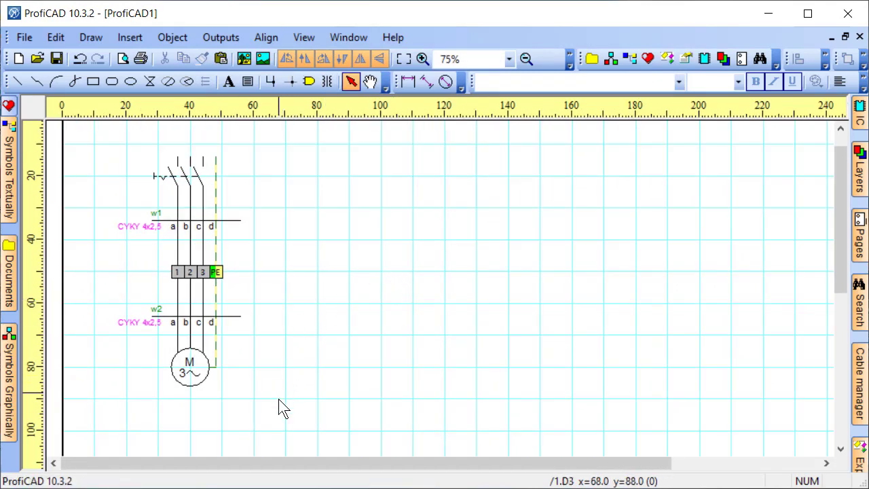
left_click_drag(280, 414, 83, 139)
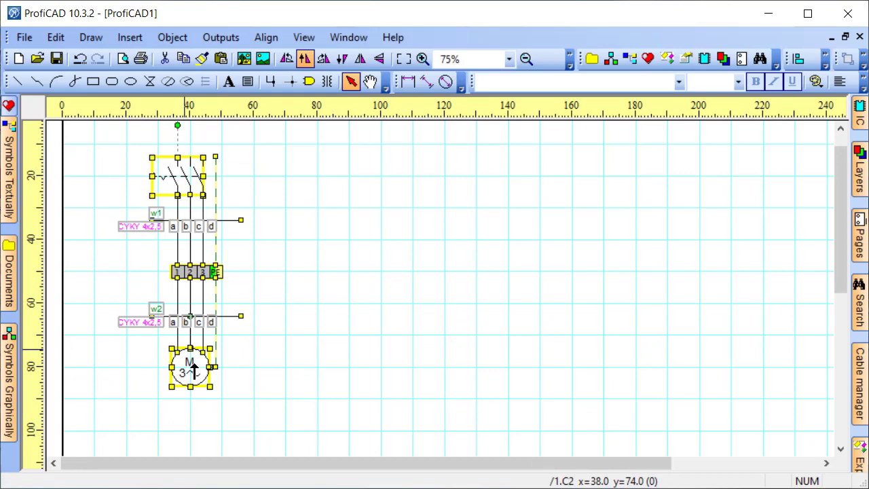
left_click_drag(201, 367, 355, 367, "ctrl")
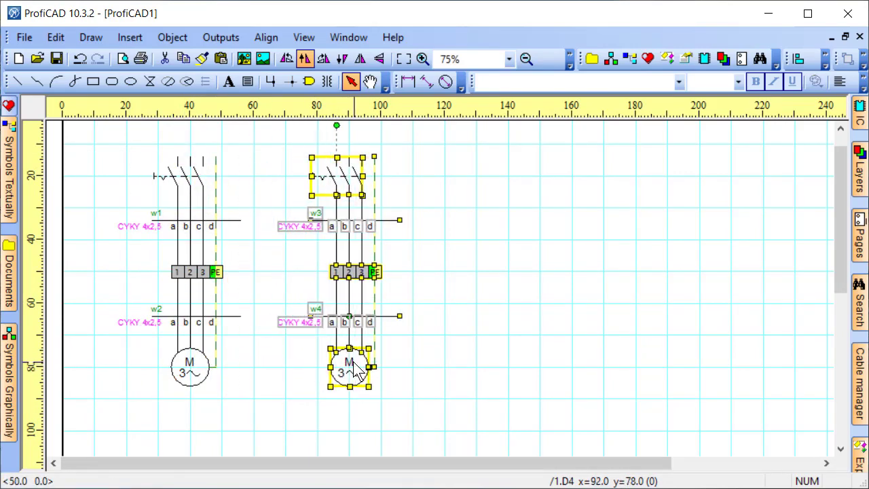
left_click(508, 397)
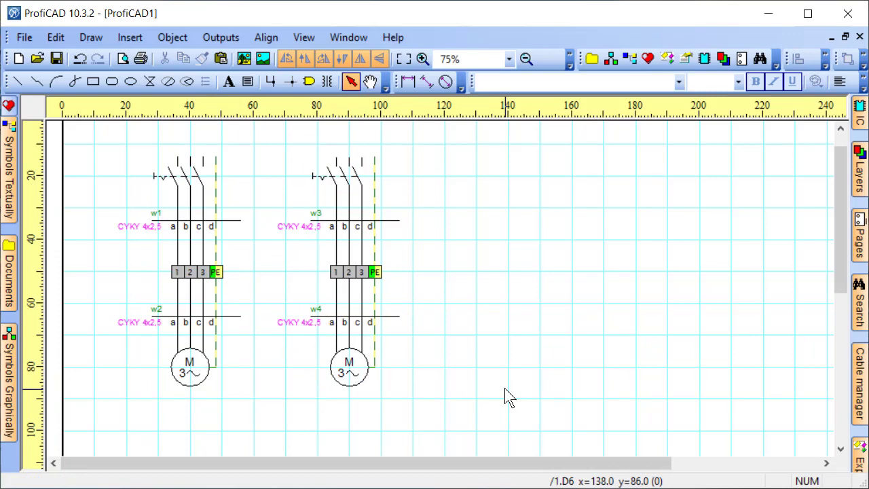
- Open the List of cables, narrow its window, and inspect w1's name, type and length
left_click(219, 36)
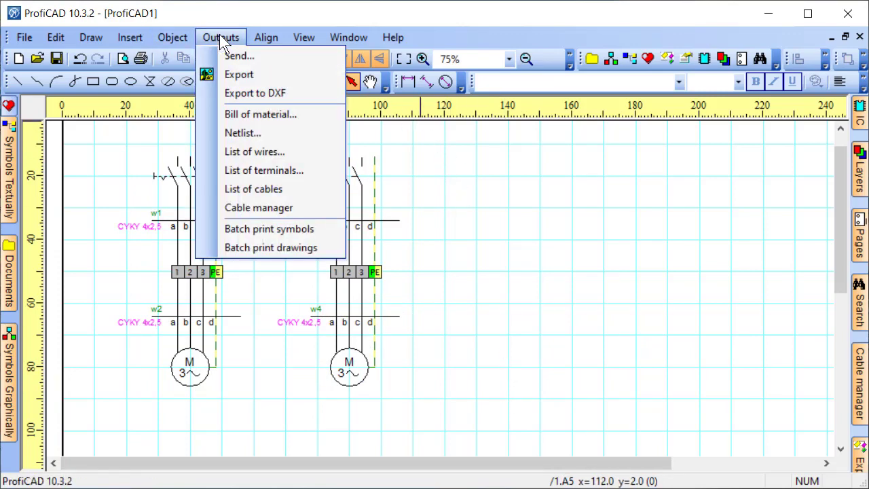
left_click(268, 191)
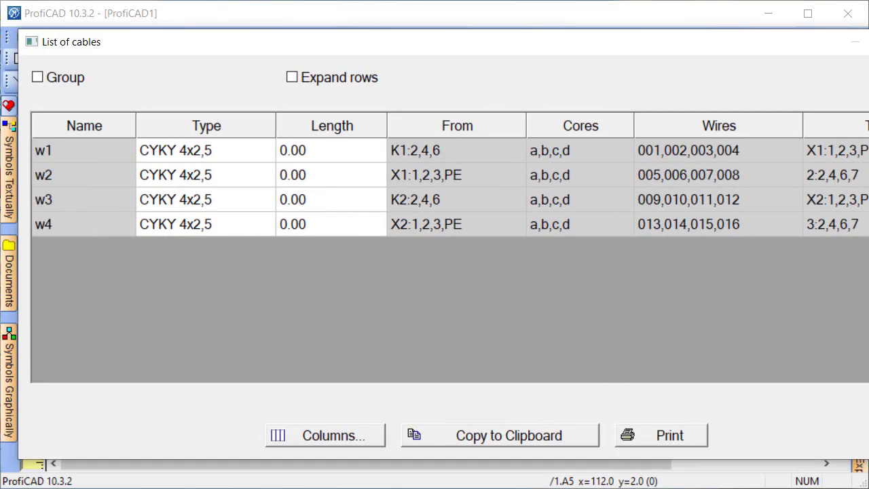
left_click_drag(868, 399, 856, 400)
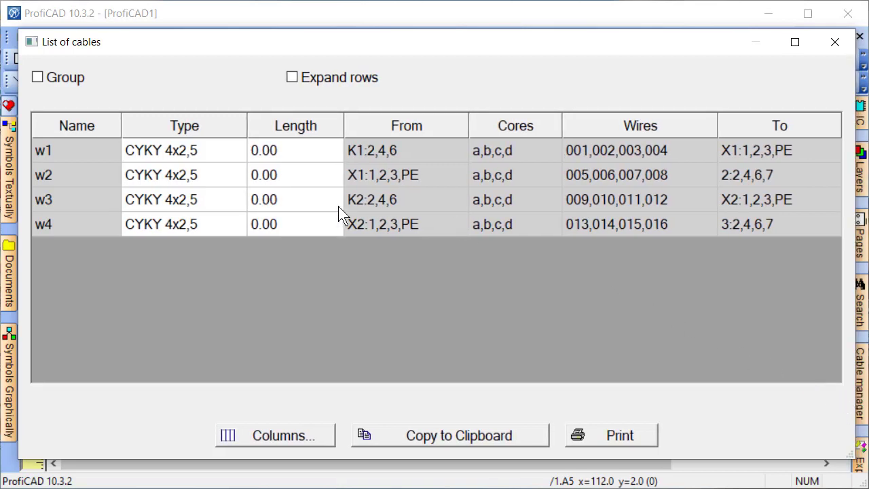
left_click(86, 151)
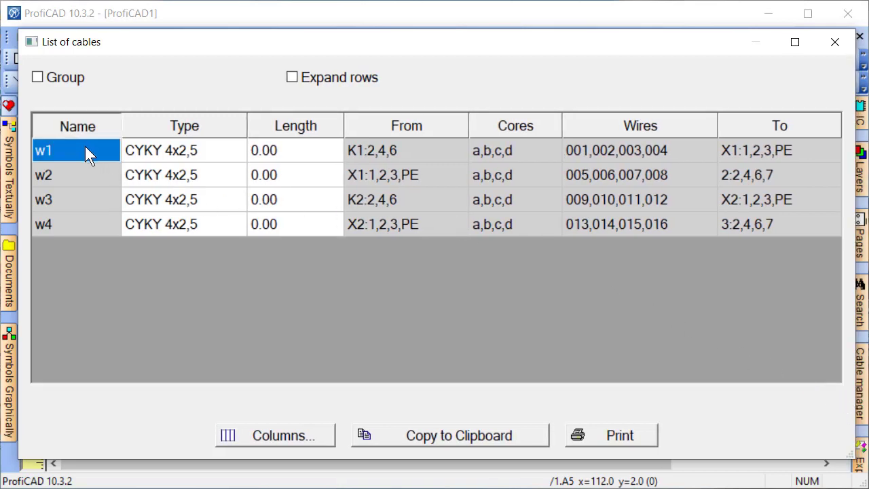
left_click(222, 150)
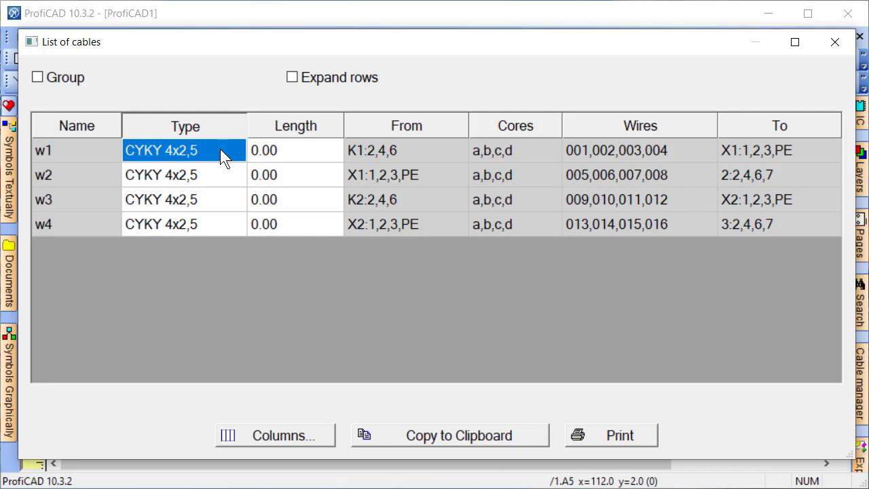
left_click(312, 152)
left_click(313, 151)
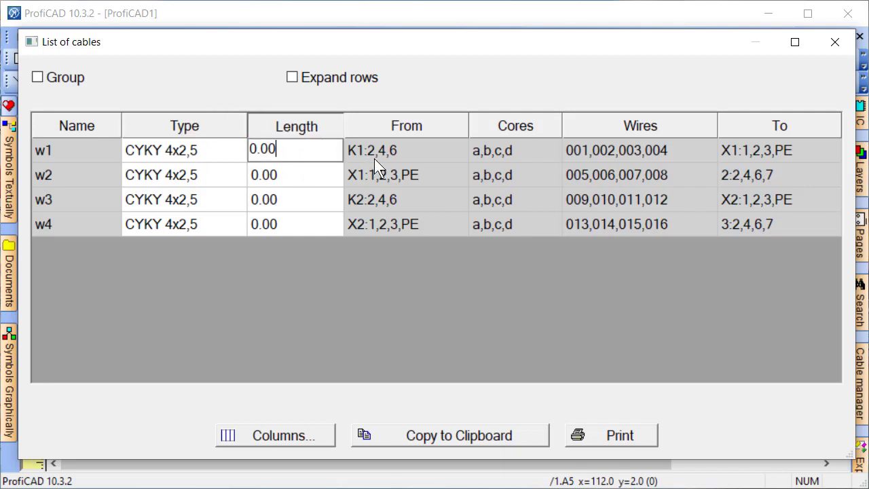
- Review w1's From, Cores, Wires and To cells, then toggle Expand rows on and off
left_click(446, 156)
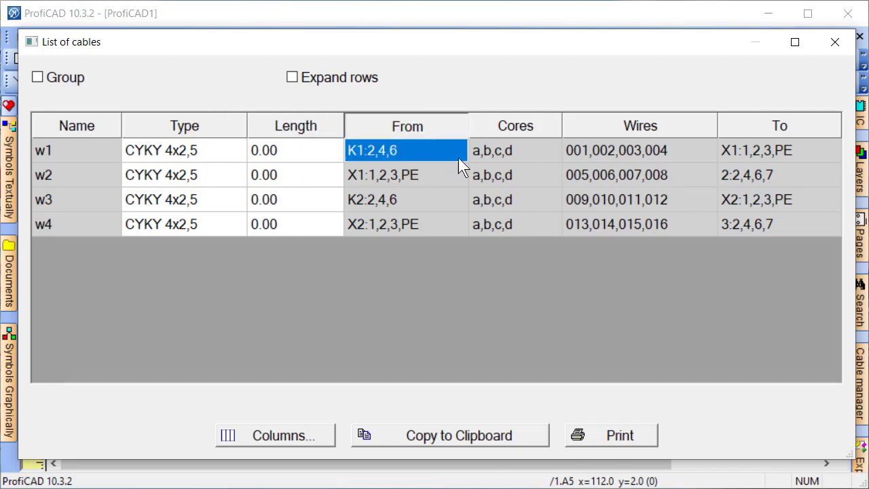
left_click(535, 157)
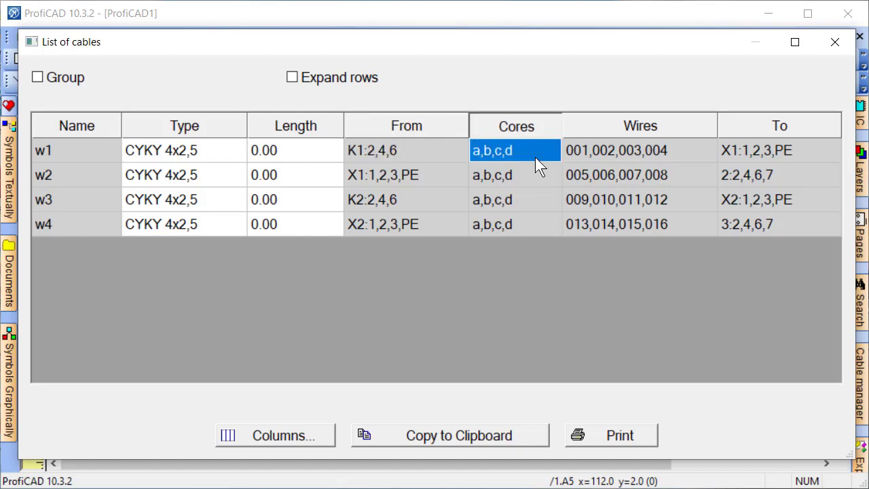
left_click(685, 151)
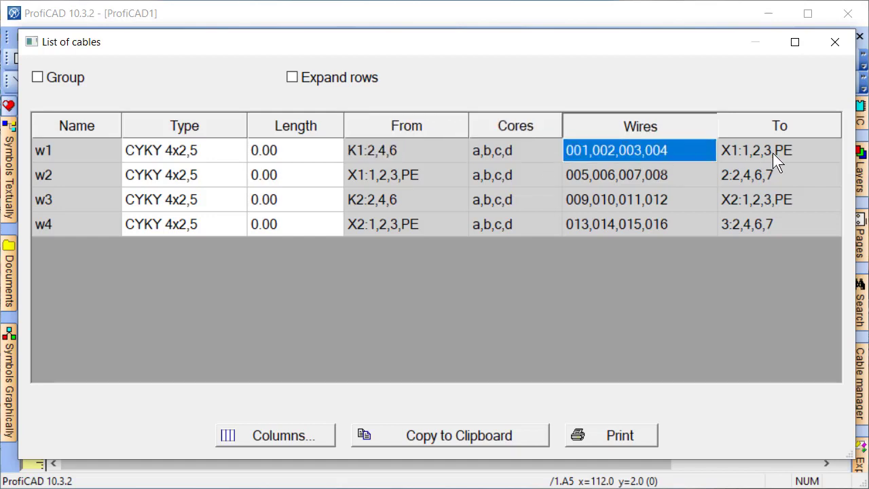
left_click(799, 151)
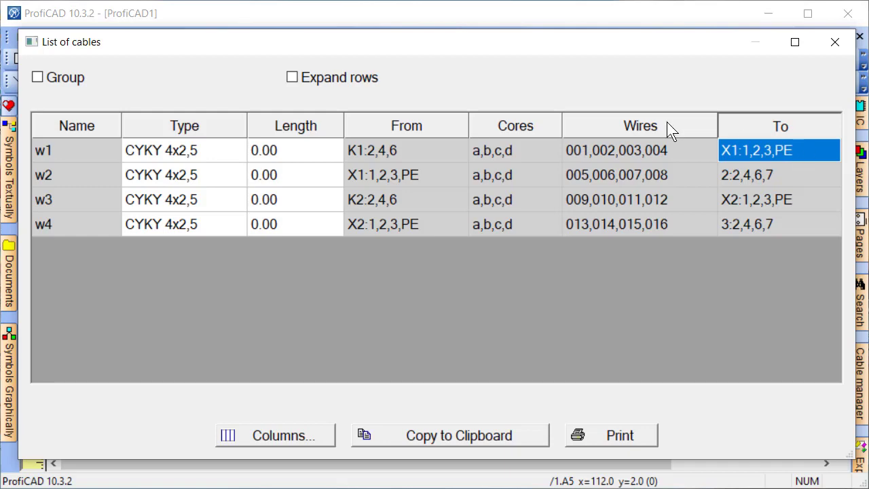
left_click(348, 80)
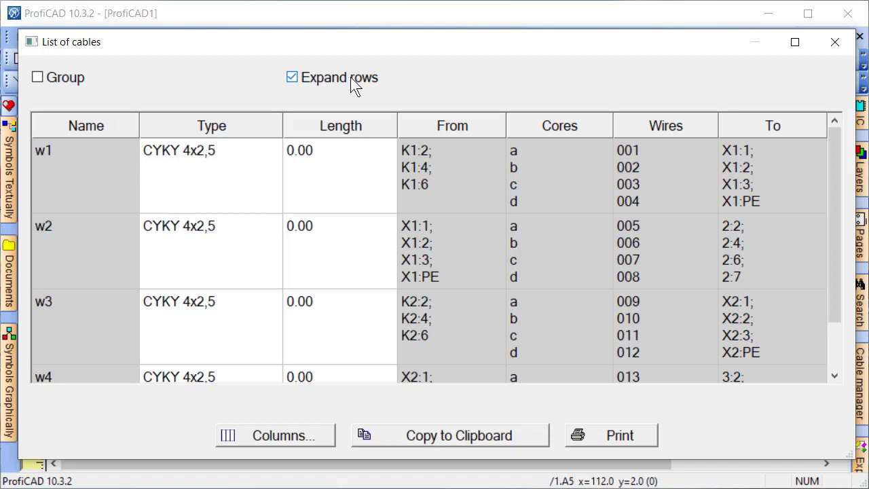
left_click(350, 78)
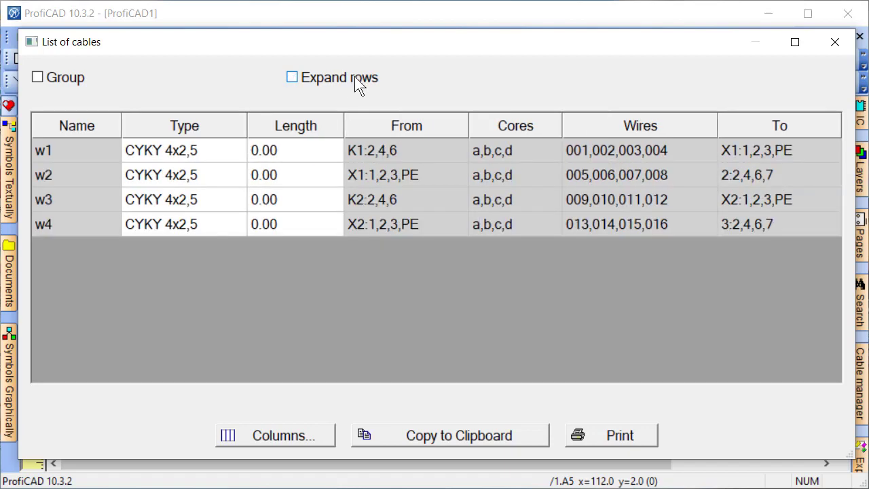
- Delete the Length column from the List of cables' selected columns
left_click(305, 434)
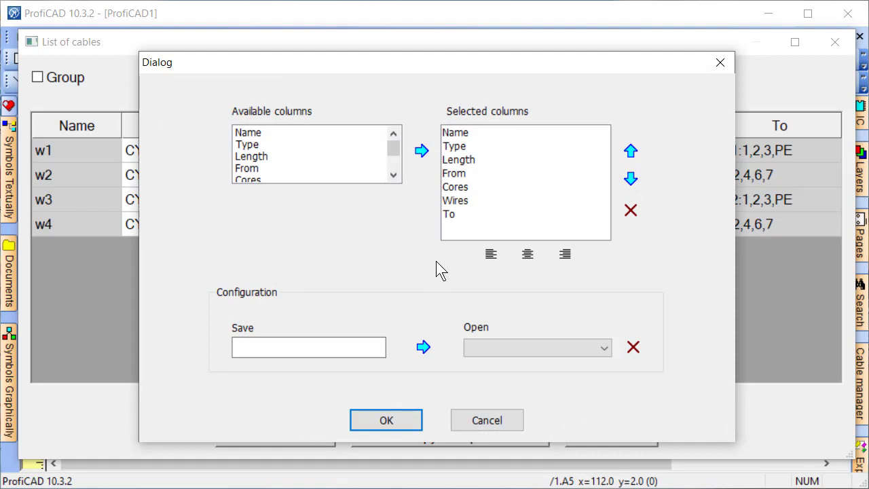
left_click(493, 161)
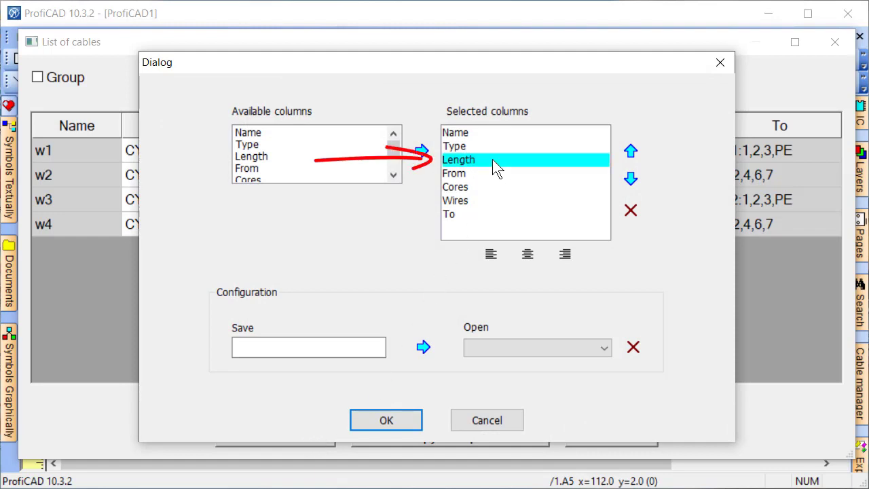
left_click(631, 210)
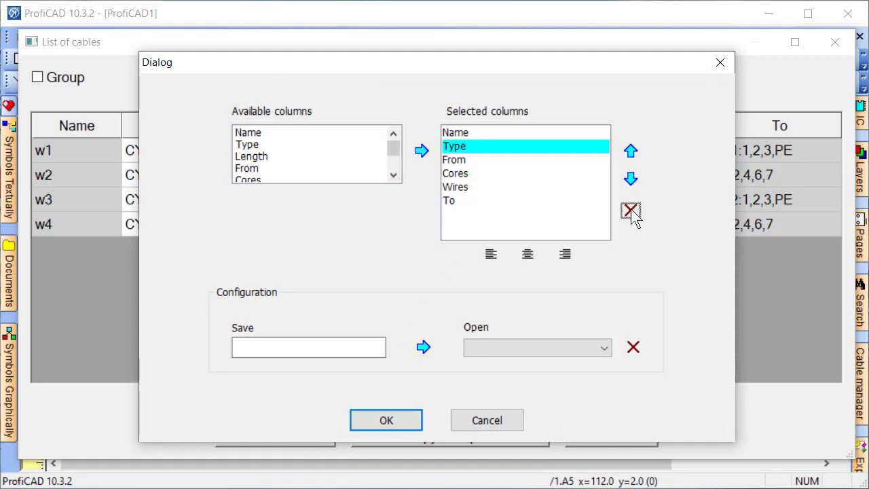
left_click(396, 423)
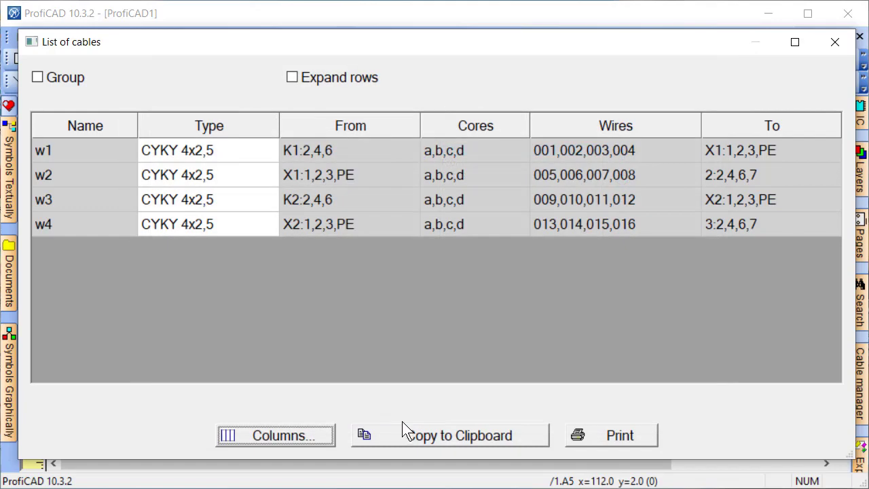
- Close the List of cables and open the List of terminals from Outputs
left_click(834, 41)
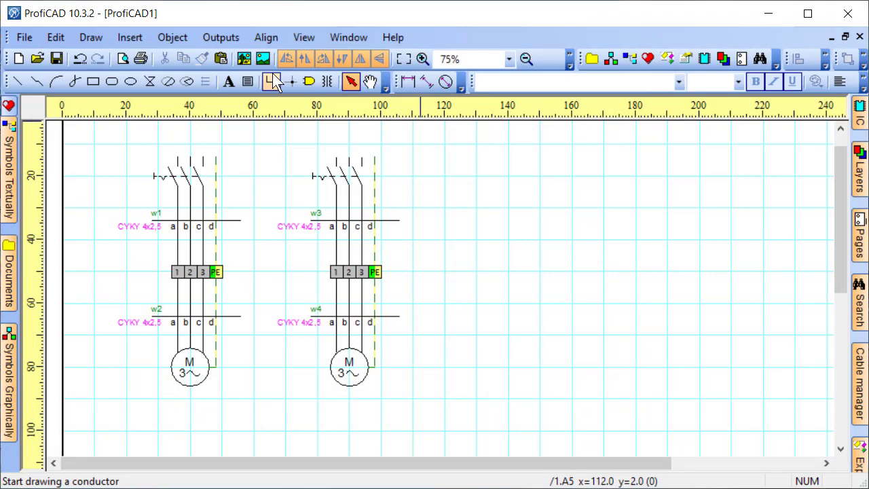
left_click(222, 36)
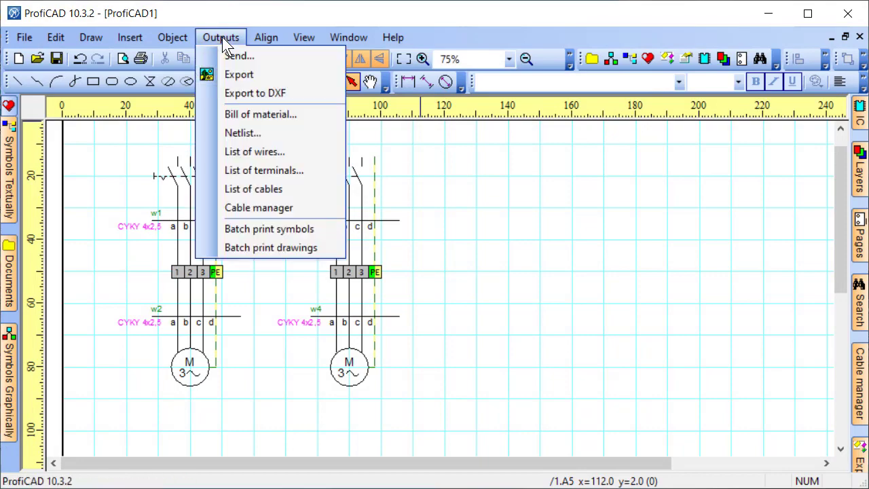
left_click(303, 170)
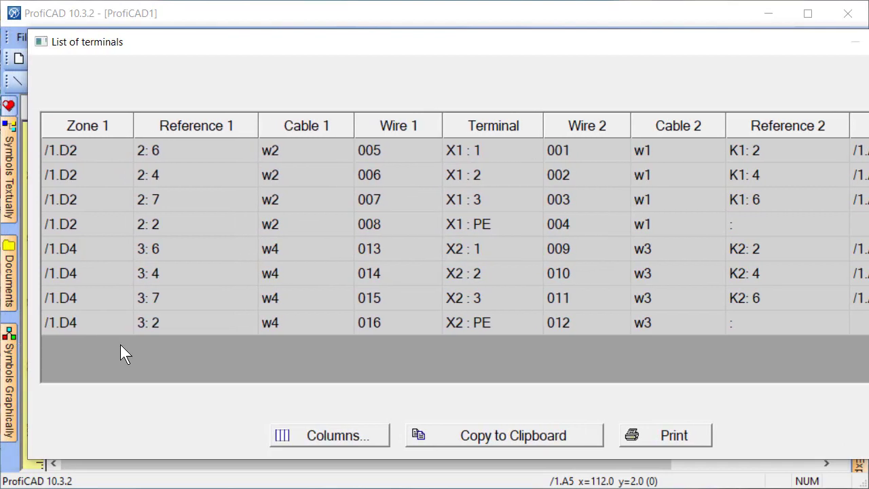
- Resize and reposition the terminal list, locate terminals X1:1 and X1:2, then close it
left_click_drag(868, 394, 826, 402)
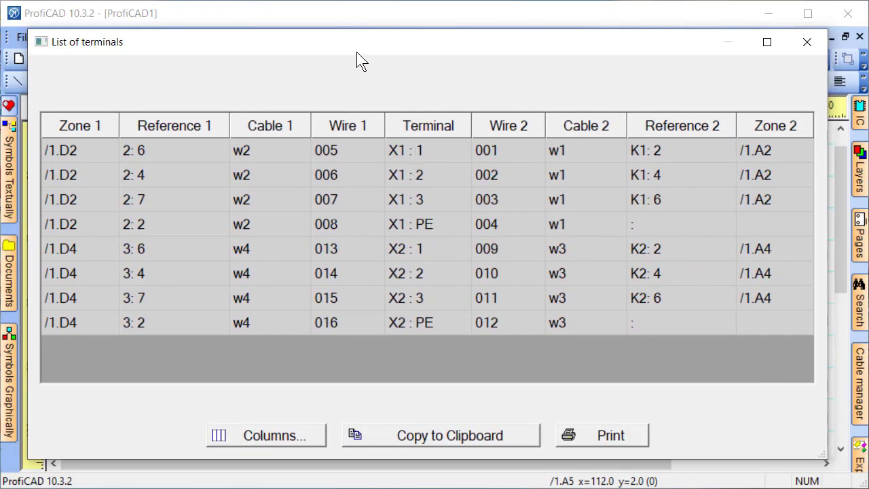
left_click_drag(282, 48, 646, 38)
left_click(794, 149)
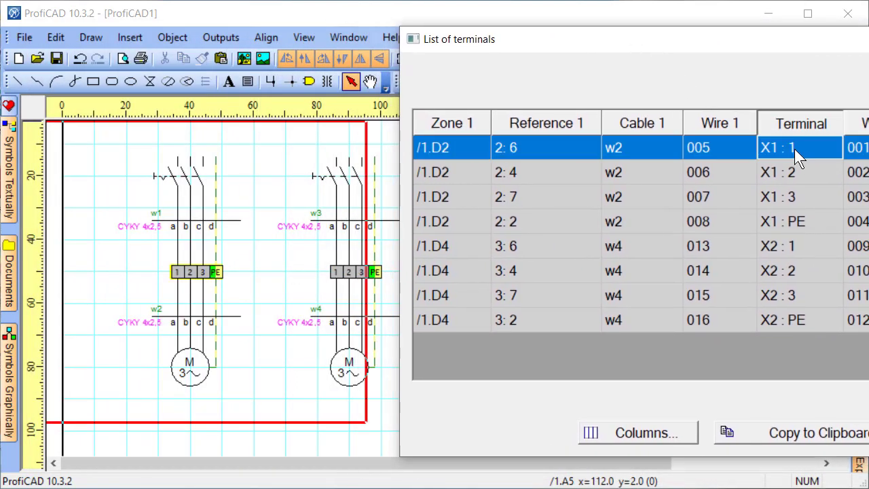
left_click(796, 172)
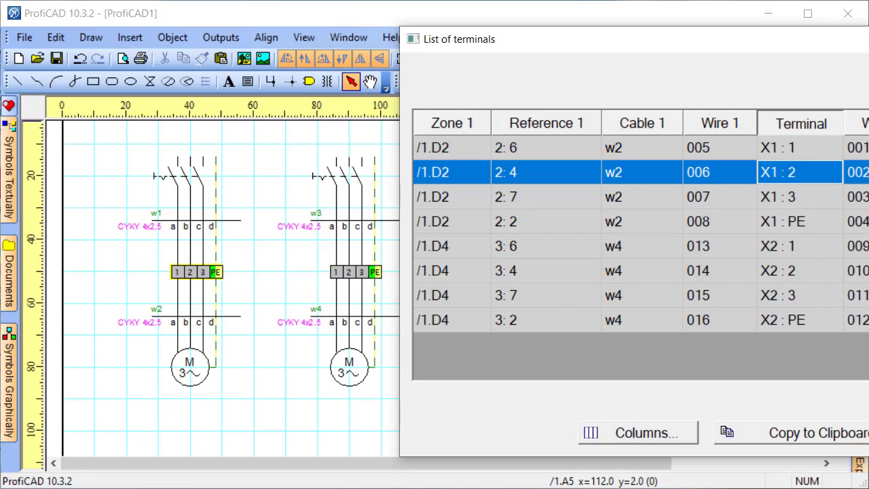
left_click_drag(475, 39, 389, 42)
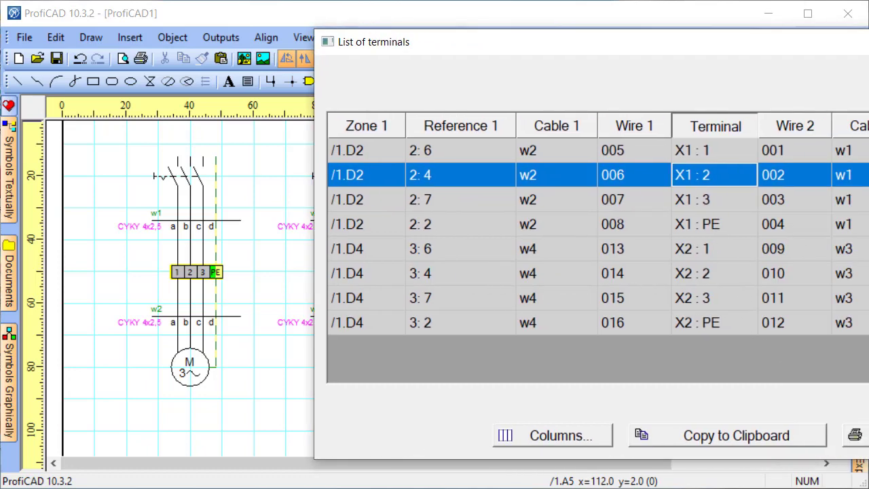
key("Escape")
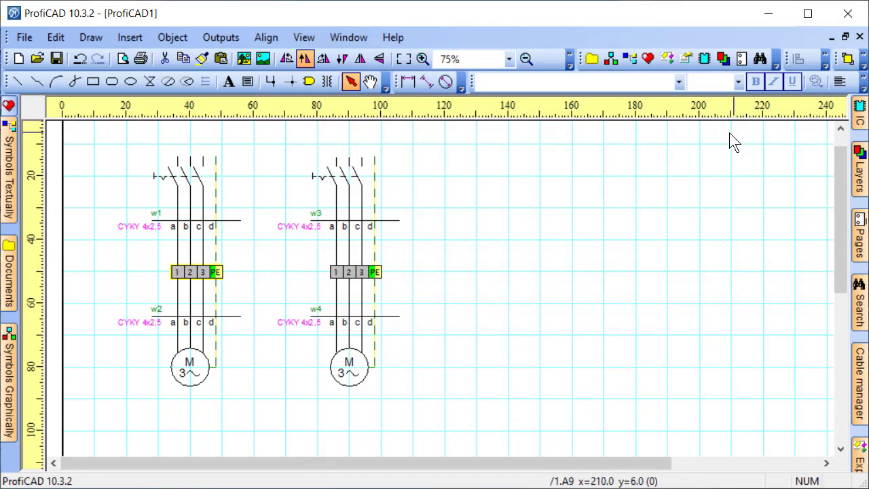
- Open Connection points for the left terminal strip and step from terminal 1 Out to terminal 2
right_click(202, 277)
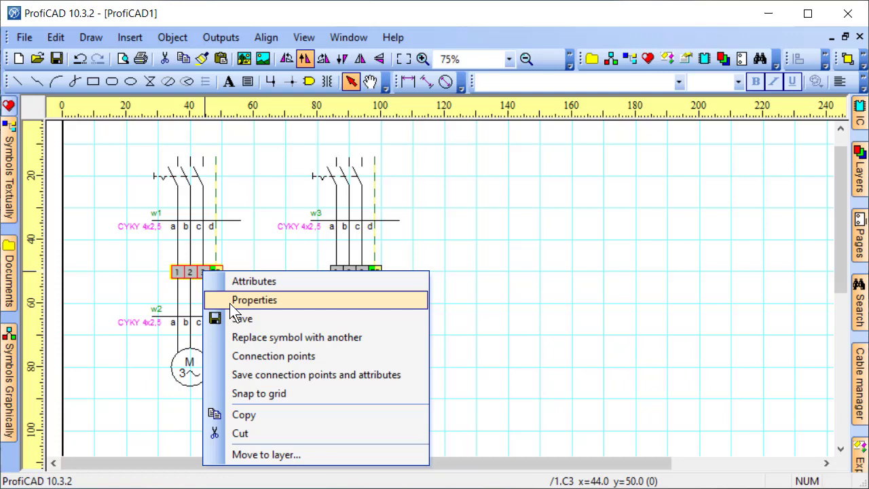
left_click(331, 357)
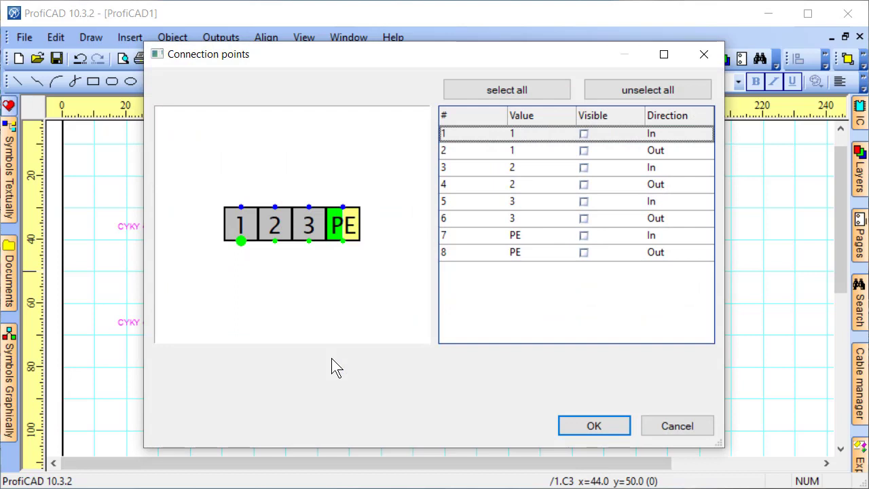
left_click(485, 153)
key("Down")
key("Down")
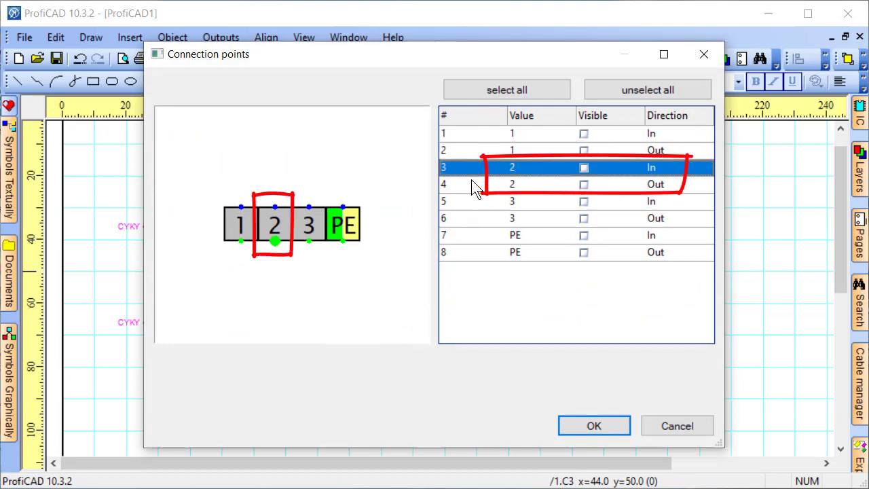